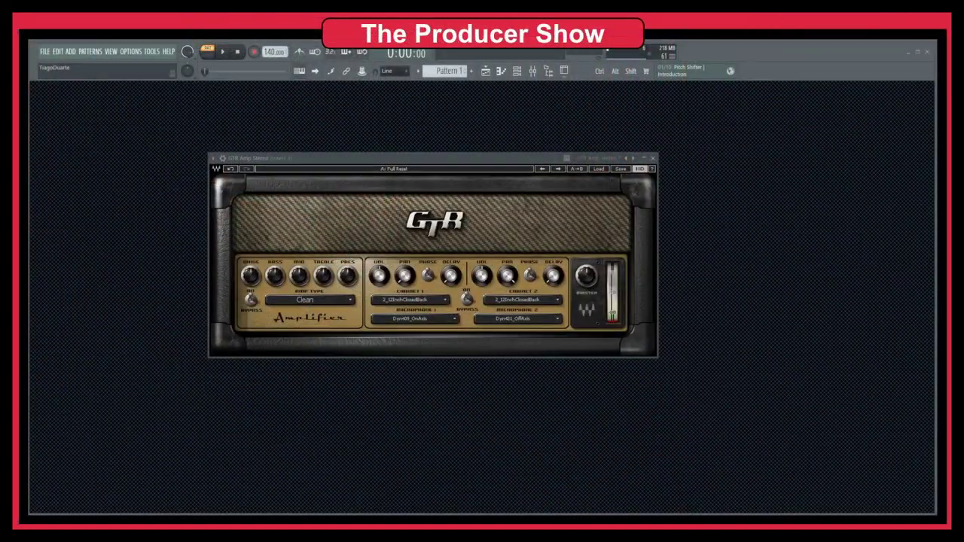
# Step: Move the GTR Amp window toward the workspace centre and sweep the amplifier's Drive up to 10.0 and down to 0.0
pyautogui.moveTo(457, 157); pyautogui.dragTo(540, 163)
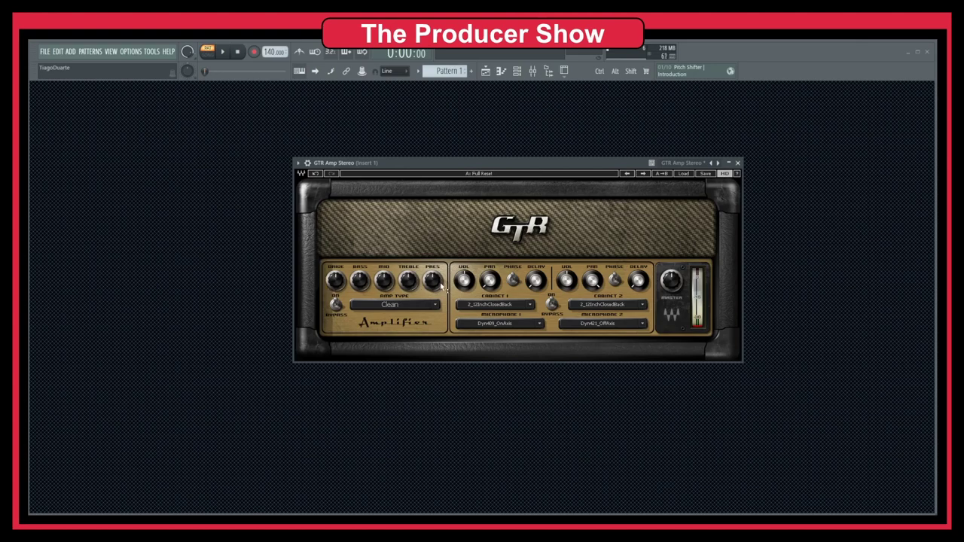
pyautogui.moveTo(382, 296)
pyautogui.moveTo(335, 289); pyautogui.dragTo(337, 289)
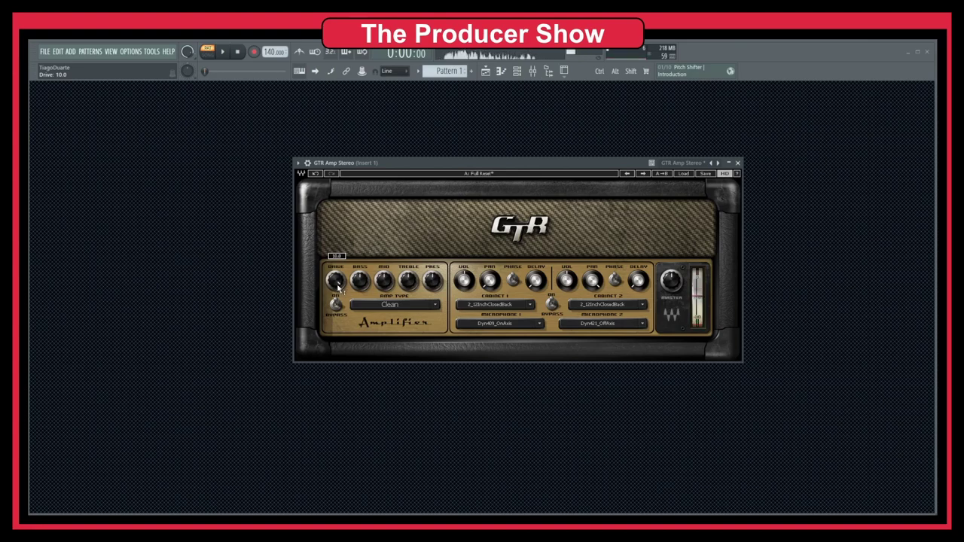
pyautogui.moveTo(348, 283); pyautogui.dragTo(348, 332)
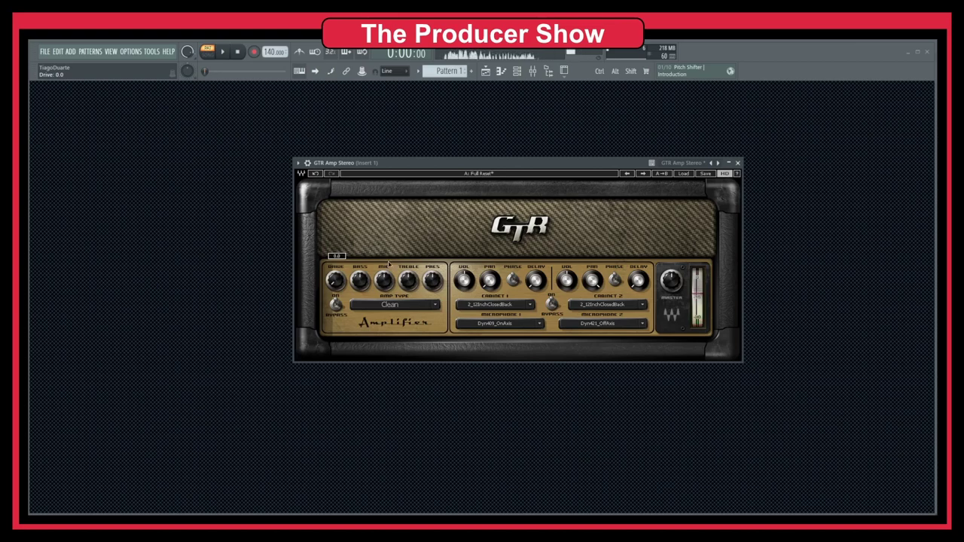
# Step: Sweep the amplifier's Presence to 10.0 and down to 0.0, and settle it at 5.2
pyautogui.scroll(5, 432, 283)
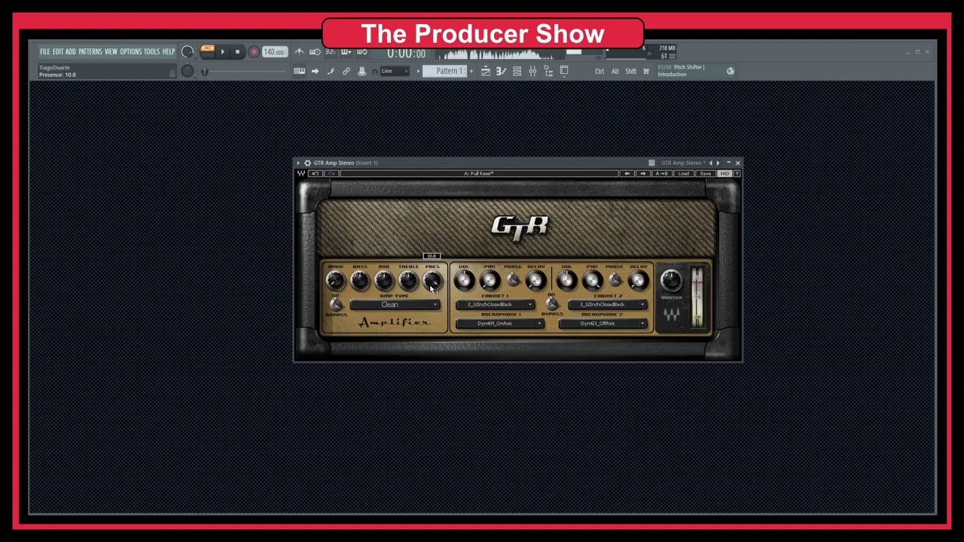
pyautogui.moveTo(432, 289); pyautogui.dragTo(433, 301)
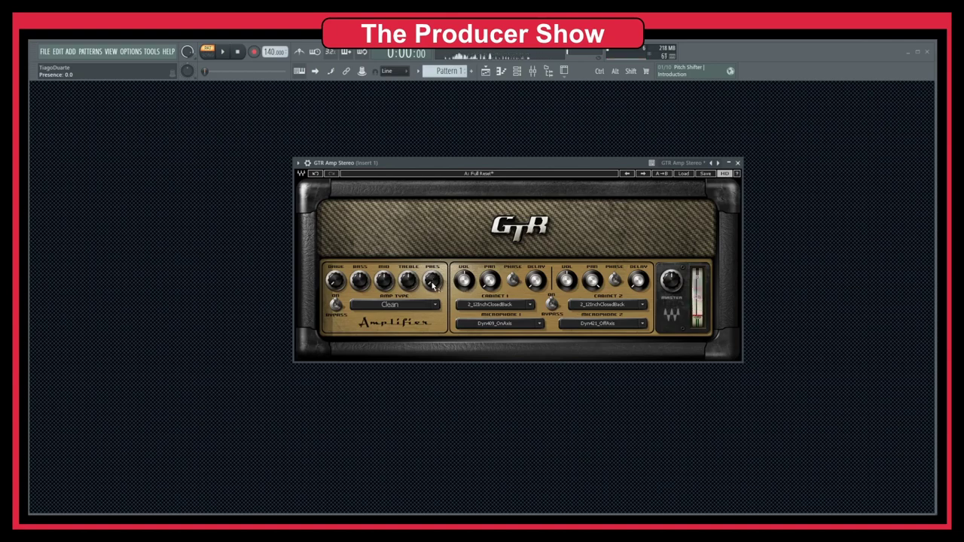
pyautogui.moveTo(436, 288)
pyautogui.moveTo(432, 280); pyautogui.dragTo(432, 266)
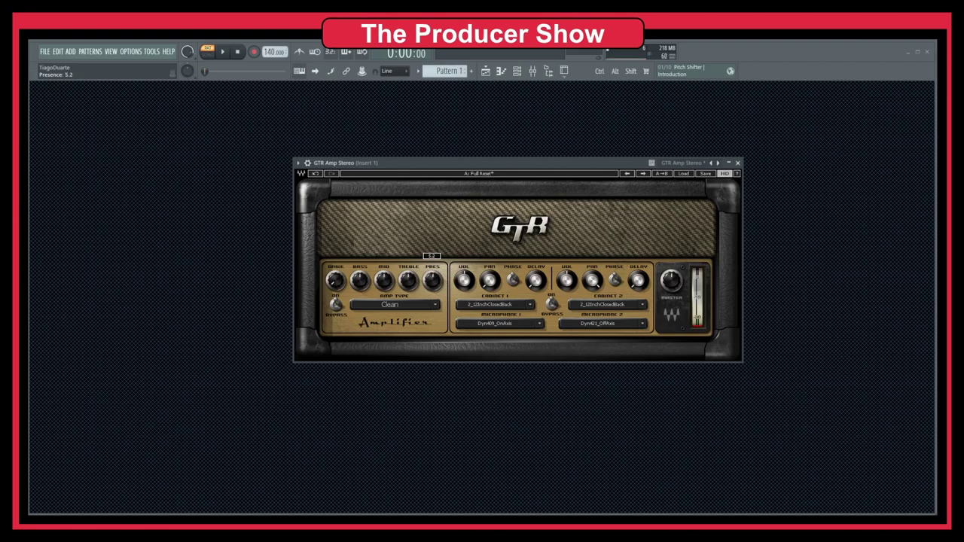
# Step: Change the amp type to Warm from the Clean category and set Presence to 10.0
pyautogui.click(435, 306)
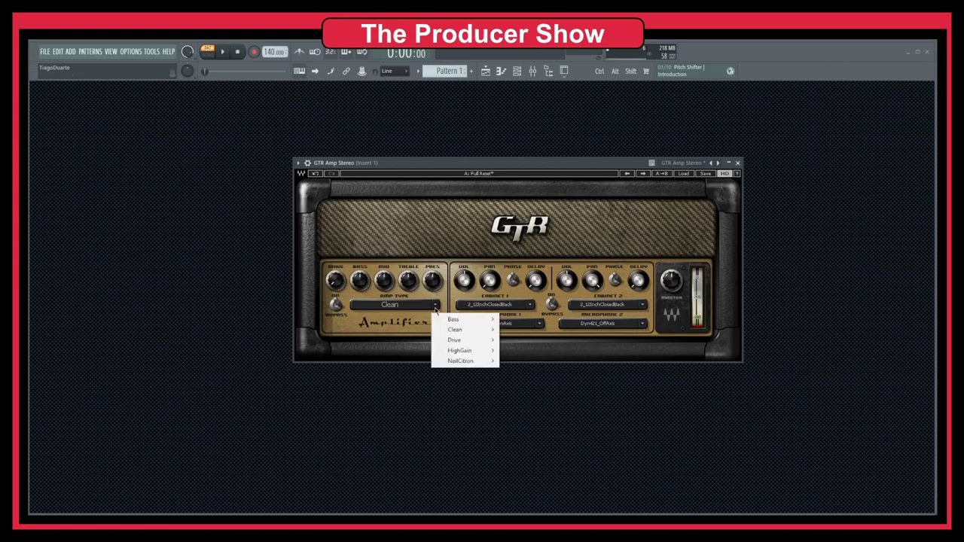
pyautogui.moveTo(460, 332)
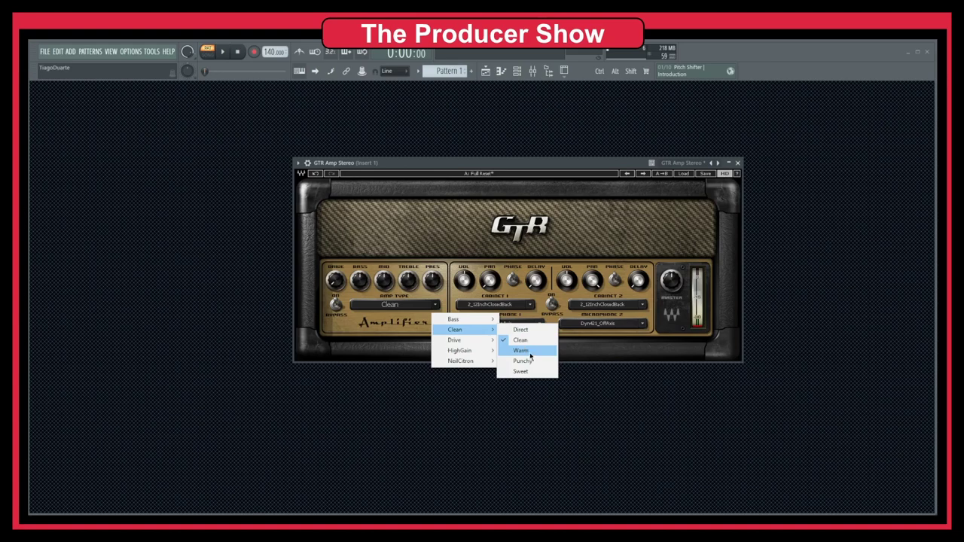
pyautogui.click(521, 351)
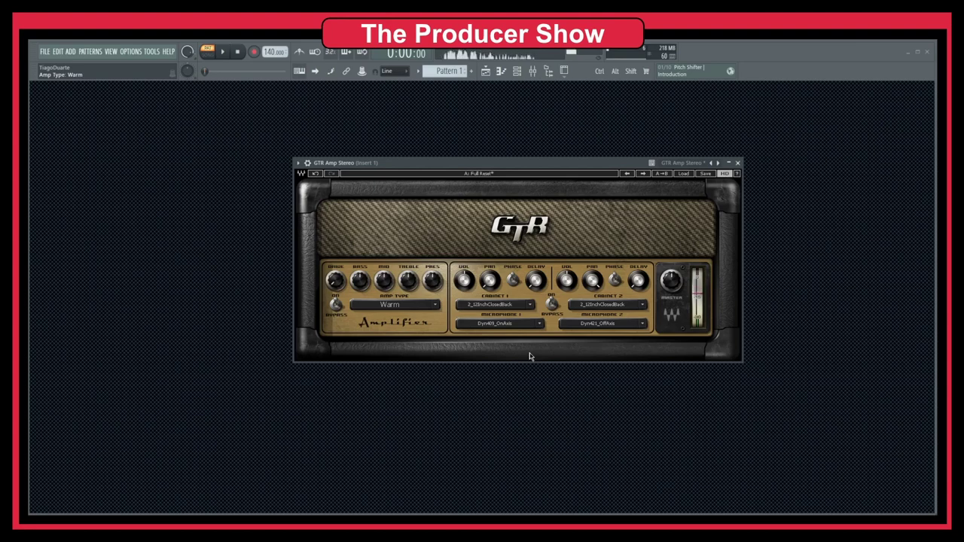
pyautogui.click(432, 281)
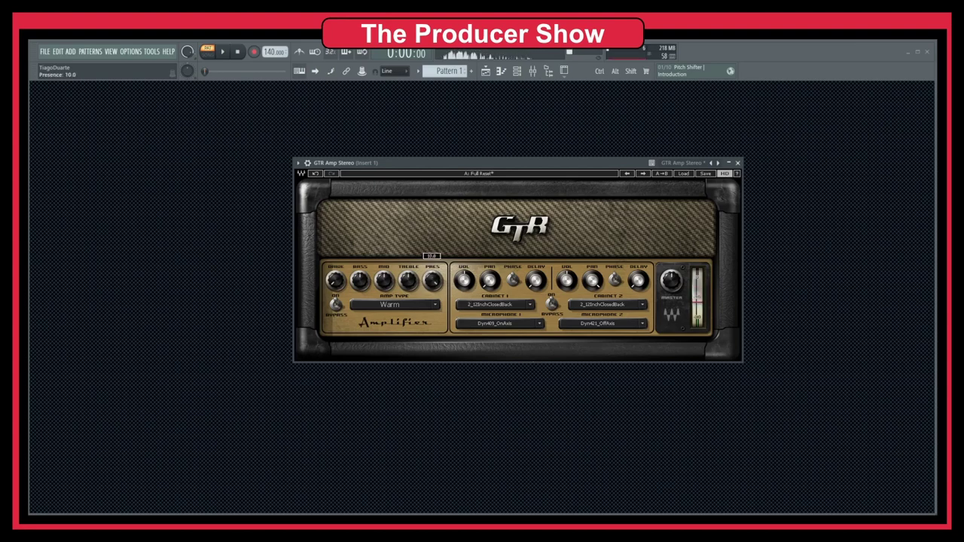
# Step: Switch the amp type to Edgy from the Drive category, with Drive at 6.6 and the master level at 3.6
pyautogui.click(434, 309)
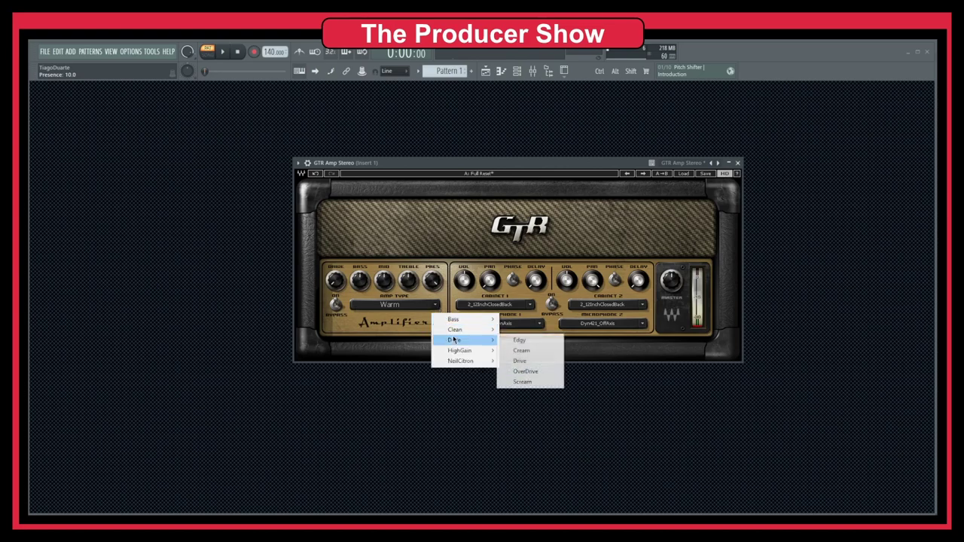
pyautogui.moveTo(486, 340)
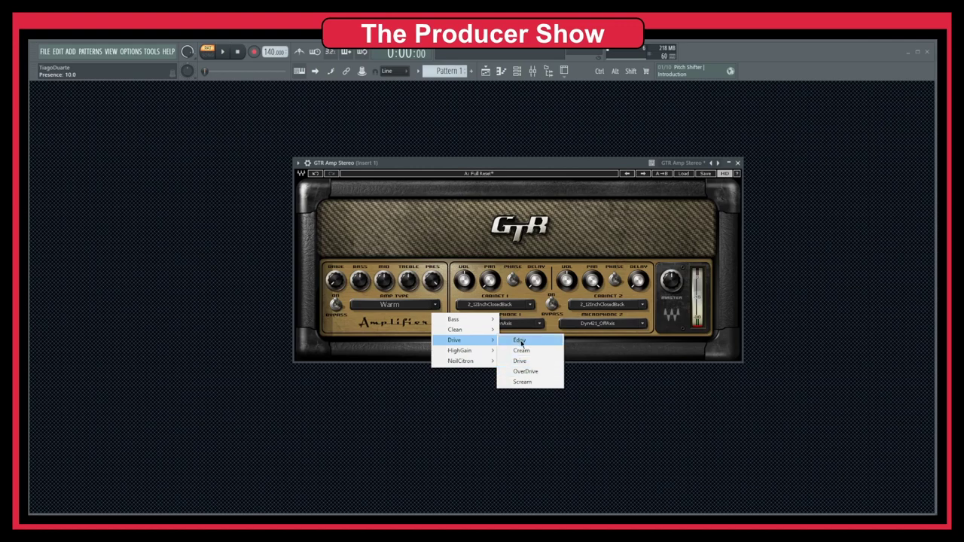
pyautogui.click(519, 342)
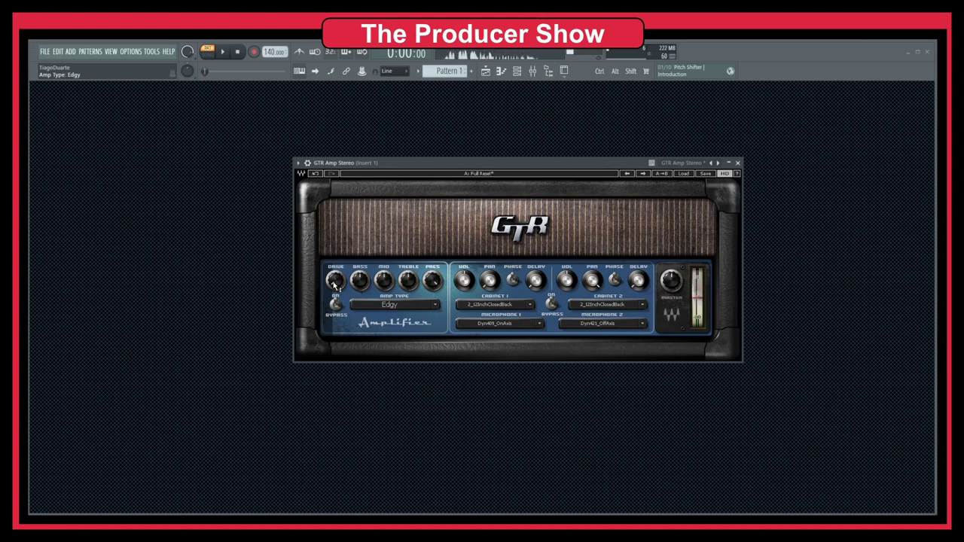
pyautogui.moveTo(339, 288)
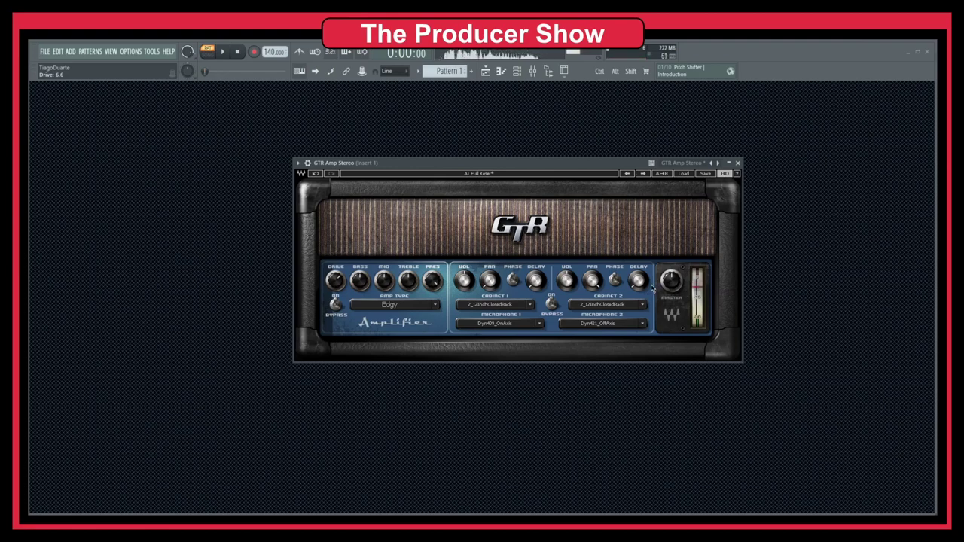
pyautogui.moveTo(672, 281)
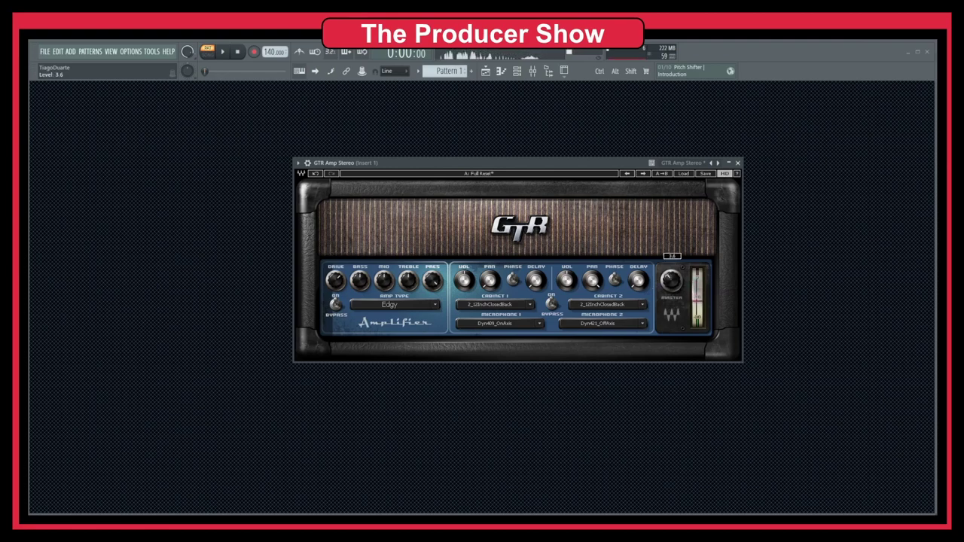
pyautogui.scroll(-5, 671, 281)
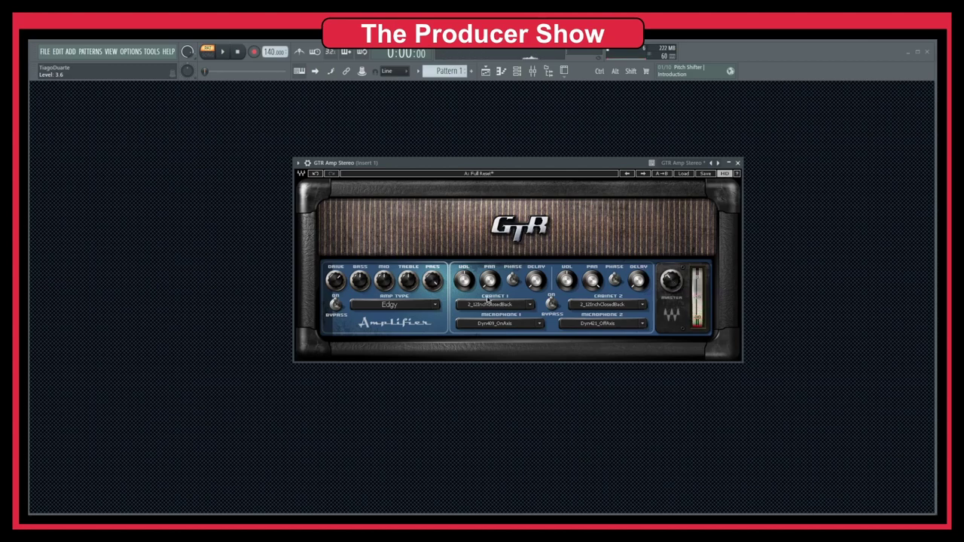
# Step: Switch the amp type to Scream from the Drive category and readjust the amplifier's Drive
pyautogui.click(437, 305)
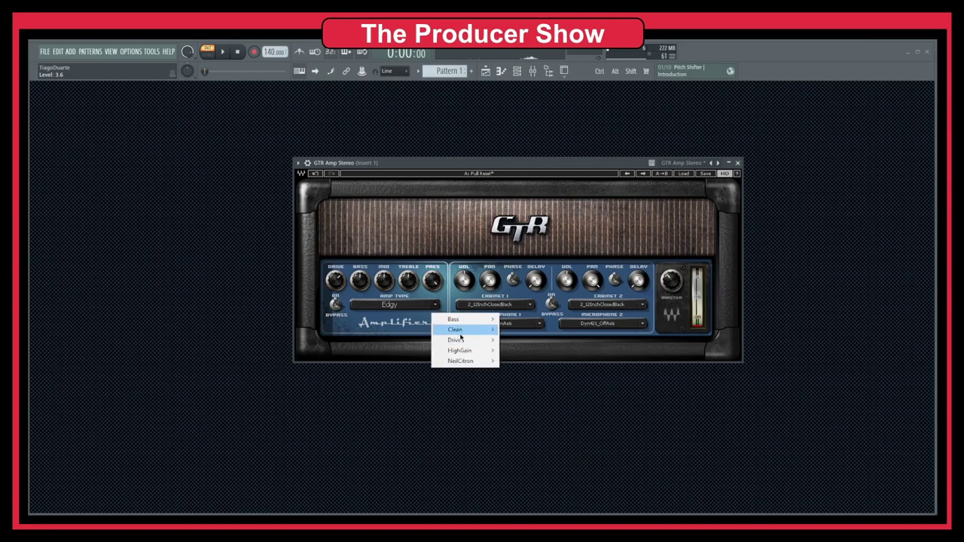
pyautogui.moveTo(457, 340)
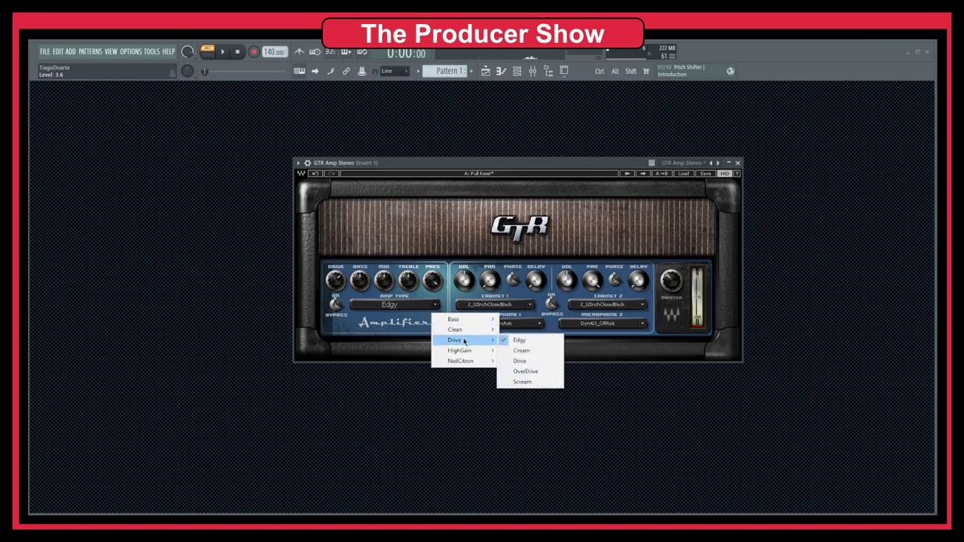
pyautogui.click(526, 382)
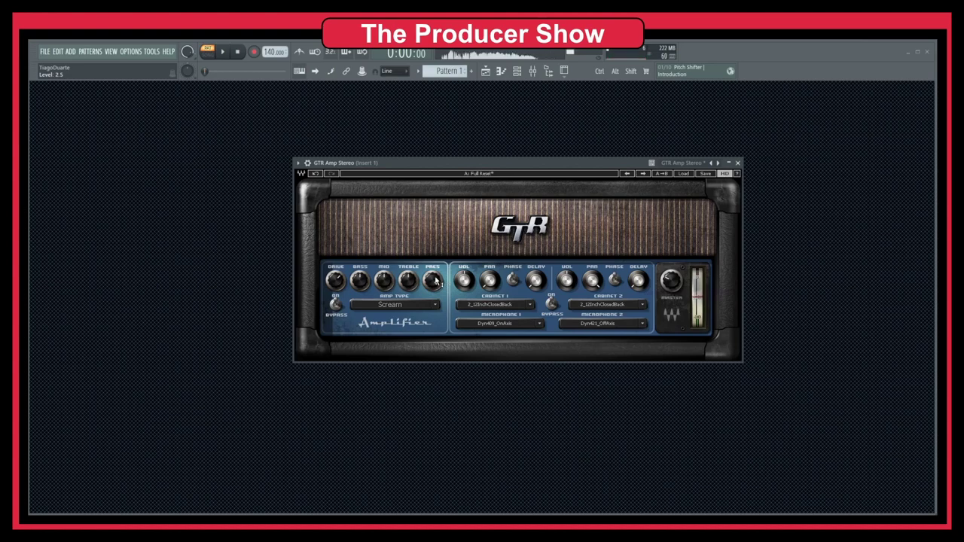
pyautogui.moveTo(335, 280); pyautogui.dragTo(338, 279)
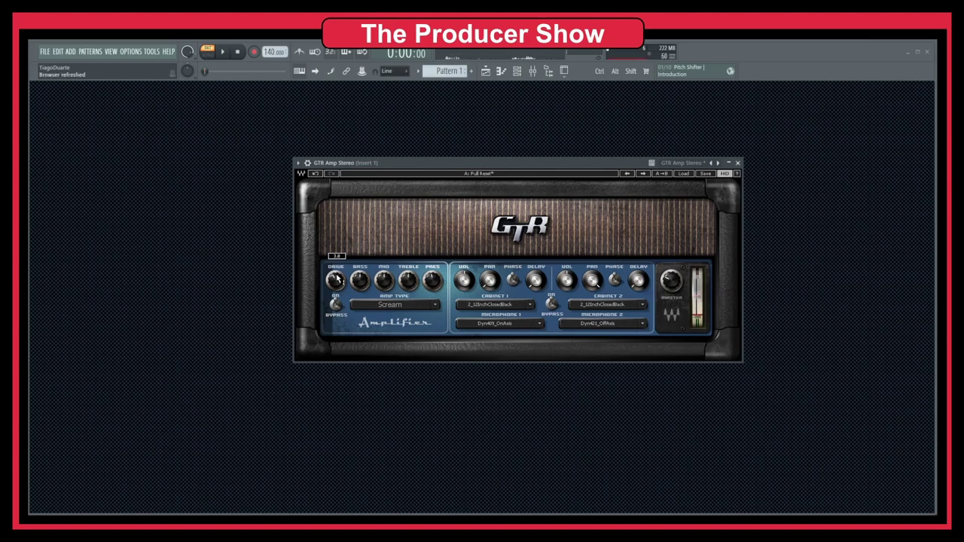
# Step: Change the amp type to Crunch from the HighGain category and lower Drive to 0.0
pyautogui.click(436, 305)
pyautogui.moveTo(467, 352)
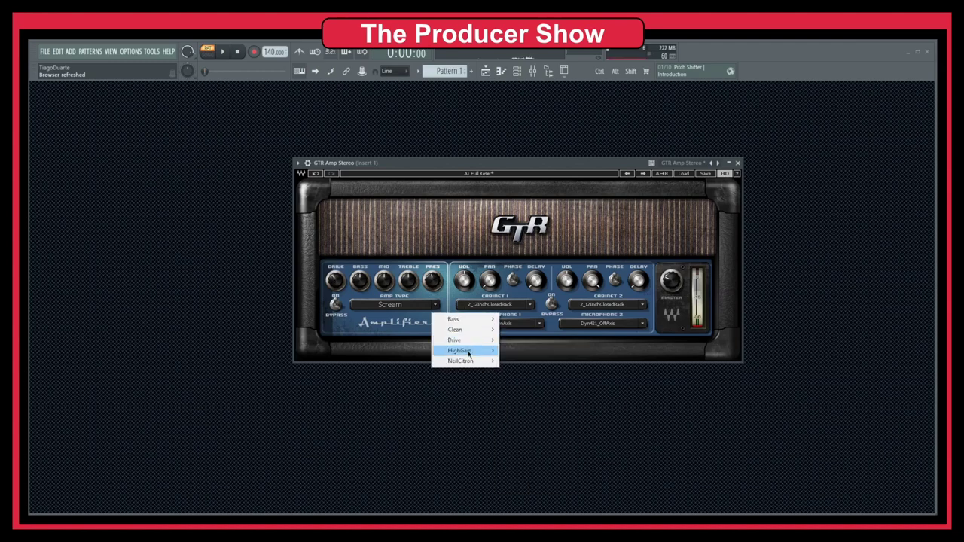
pyautogui.click(522, 351)
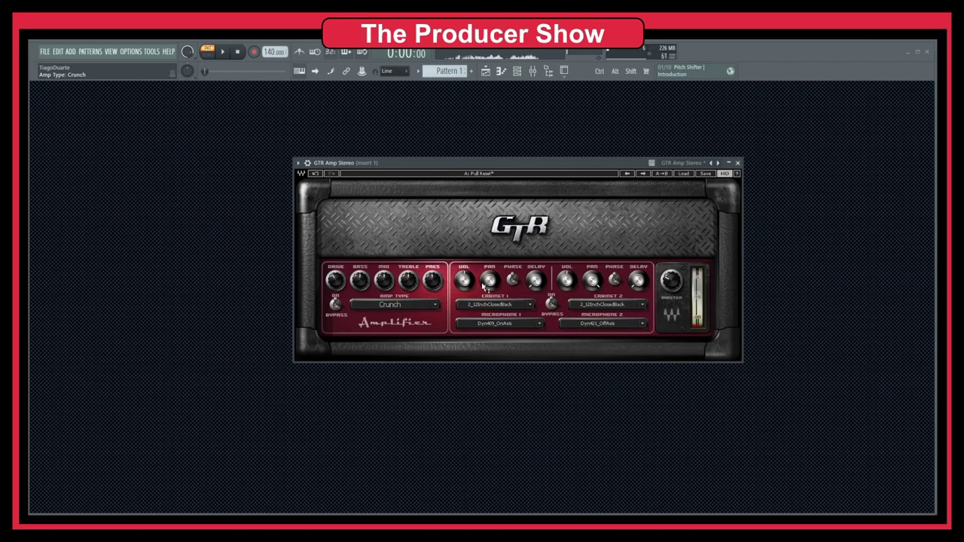
pyautogui.moveTo(483, 287)
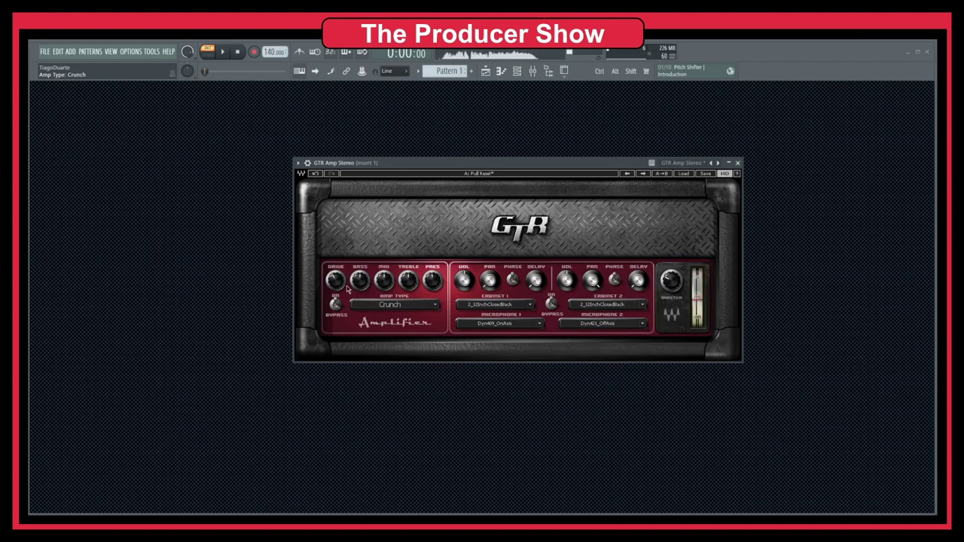
pyautogui.moveTo(336, 277)
pyautogui.moveTo(337, 277)
pyautogui.mouseDown()
pyautogui.moveTo(337, 263)
pyautogui.moveTo(336, 290)
pyautogui.mouseUp()
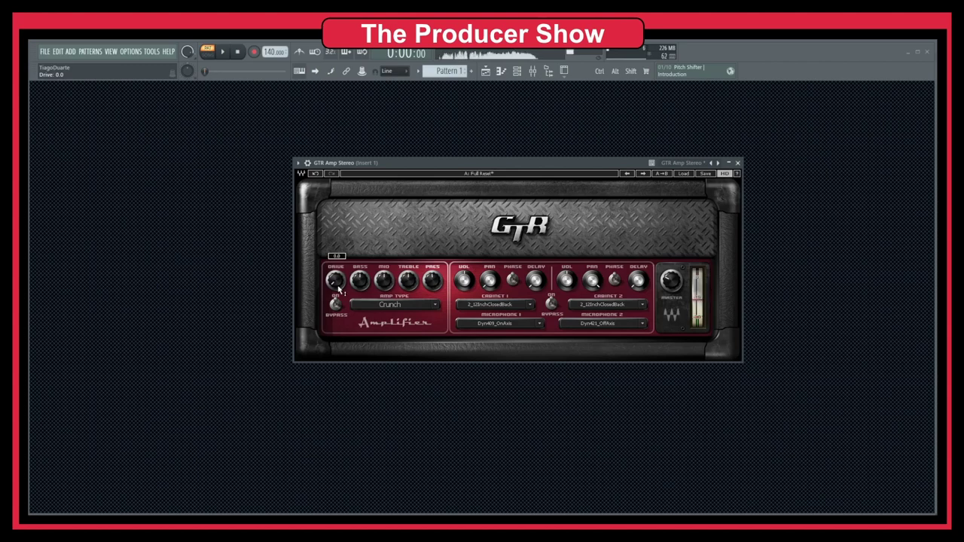
# Step: Set the Crunch amplifier's Presence to 7.1 and its Mid to 1.9
pyautogui.moveTo(434, 284); pyautogui.dragTo(434, 274)
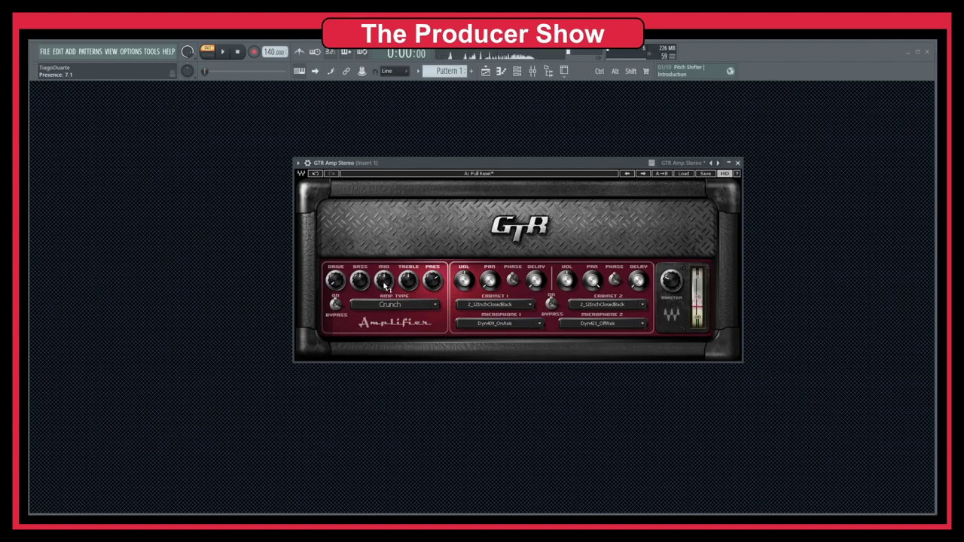
pyautogui.moveTo(384, 284); pyautogui.dragTo(383, 280)
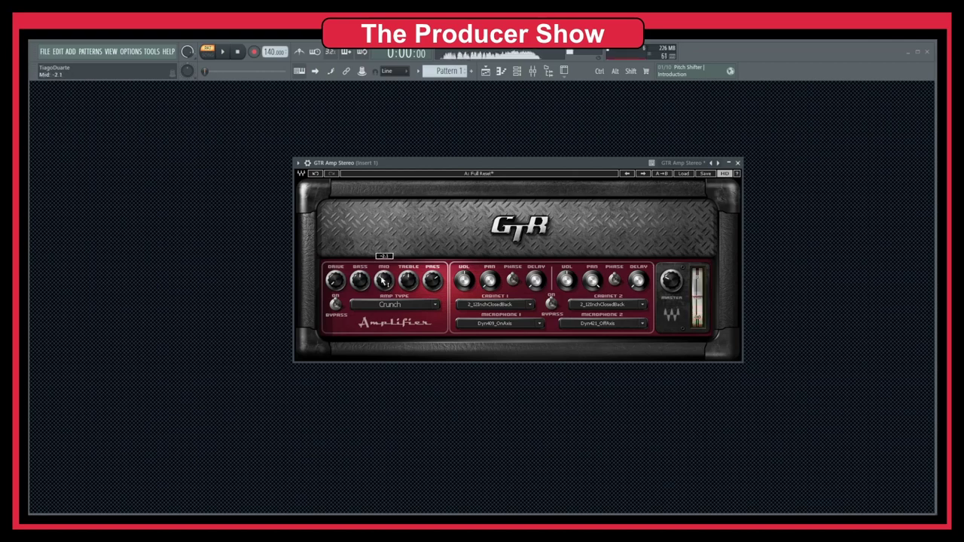
pyautogui.moveTo(382, 280); pyautogui.dragTo(383, 274)
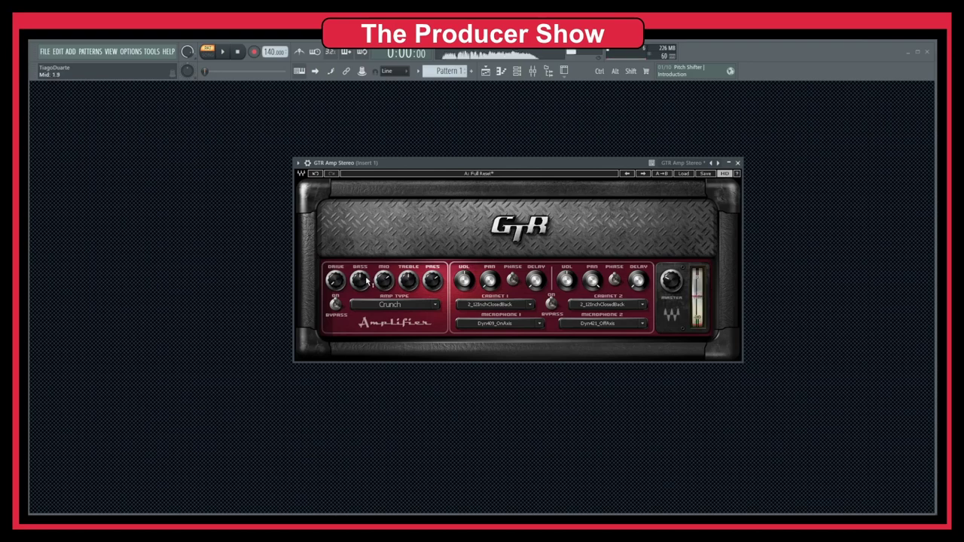
# Step: Adjust the amplifier's Bass and set the master level to 3.6
pyautogui.moveTo(360, 280)
pyautogui.moveTo(355, 280); pyautogui.dragTo(367, 283)
pyautogui.moveTo(672, 280)
pyautogui.moveTo(666, 251); pyautogui.dragTo(666, 245)
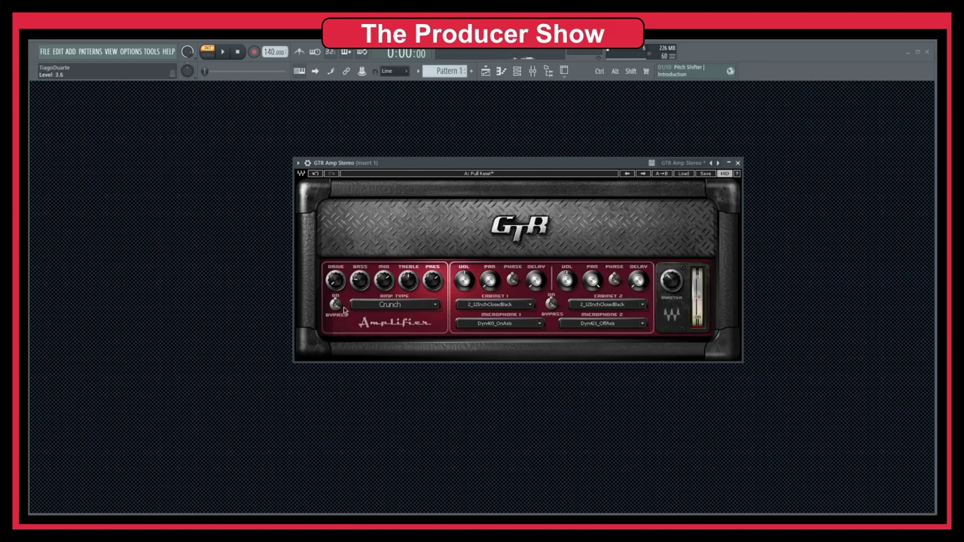
pyautogui.click(436, 307)
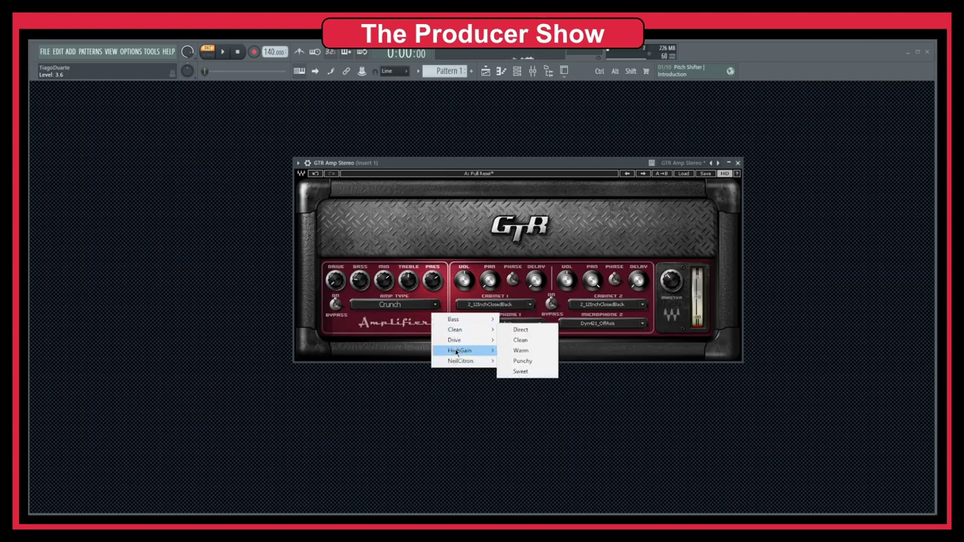
pyautogui.moveTo(458, 352)
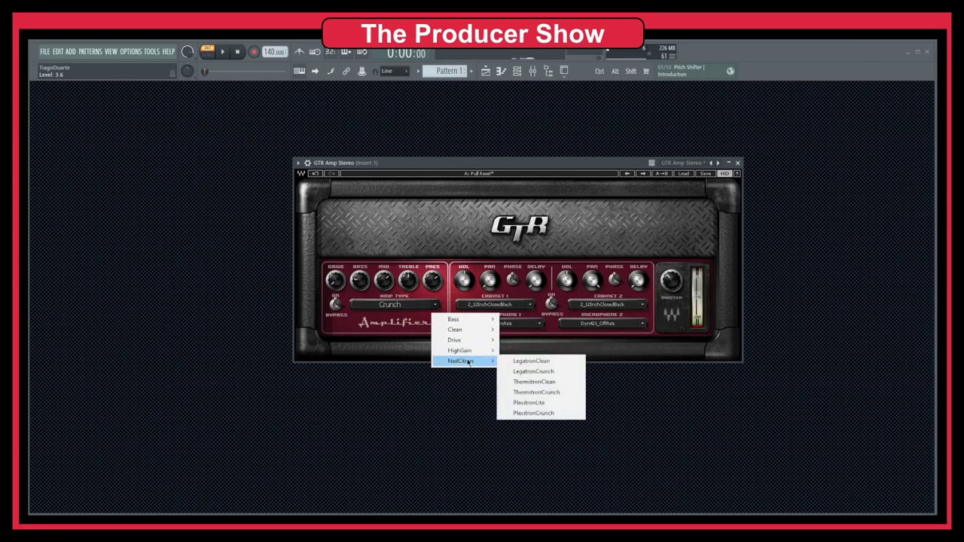
pyautogui.click(515, 249)
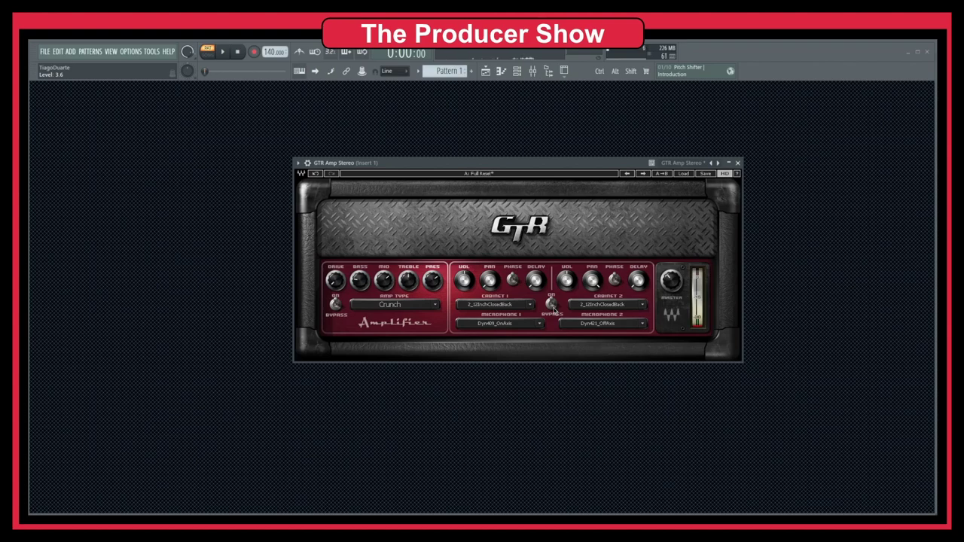
# Step: Toggle the cabinet bypass off and back on, and set Cabinet 2 to 4_12_Inferno
pyautogui.click(552, 306)
pyautogui.click(552, 304)
pyautogui.moveTo(593, 284)
pyautogui.click(642, 306)
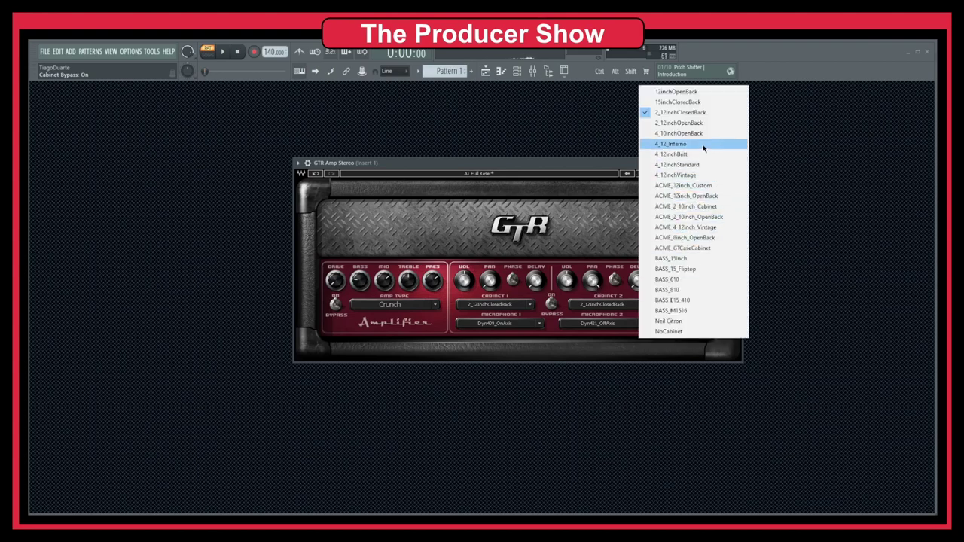
pyautogui.click(674, 146)
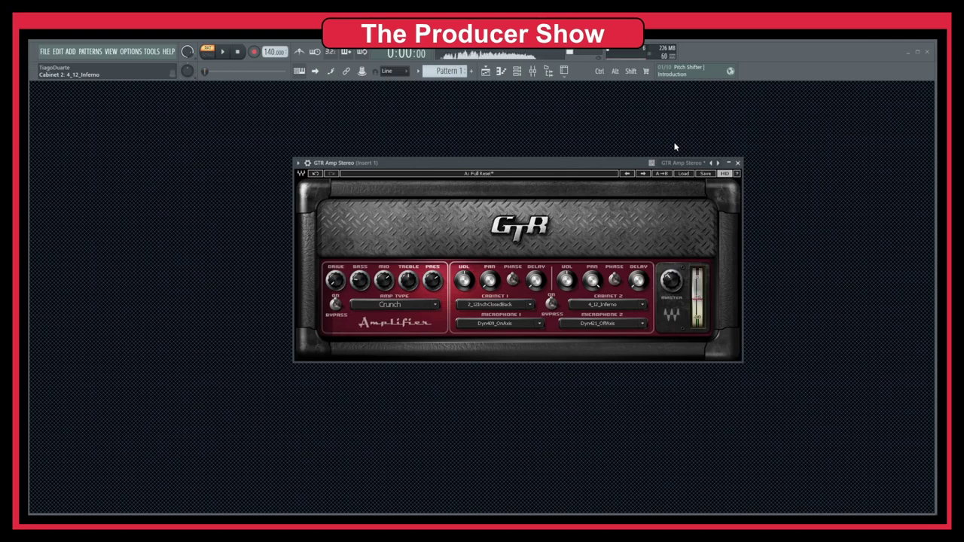
# Step: Move the GTR Amp window higher in the workspace and open the mixer
pyautogui.moveTo(595, 114); pyautogui.dragTo(596, 112)
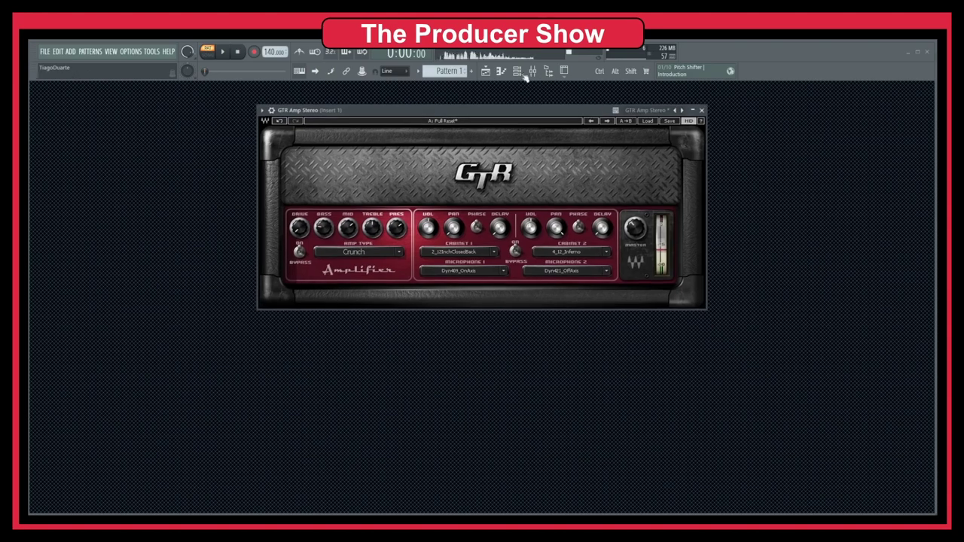
pyautogui.click(541, 72)
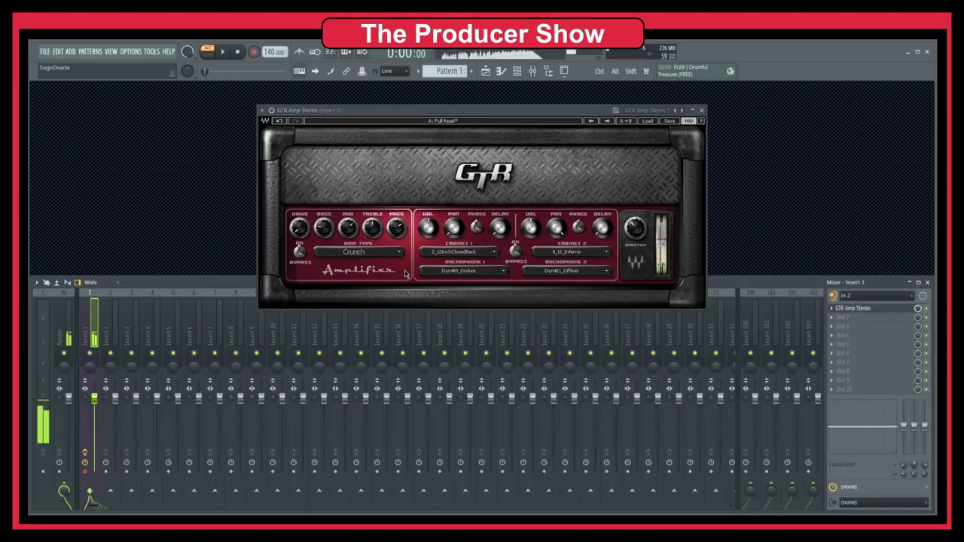
# Step: Adjust Cabinet 1's volume to 4.2
pyautogui.click(428, 227)
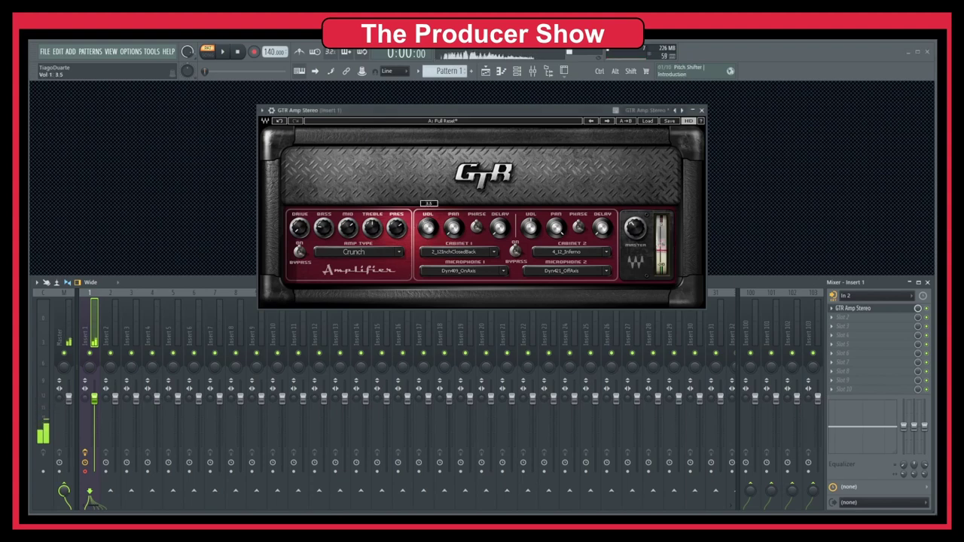
pyautogui.moveTo(428, 228); pyautogui.dragTo(431, 227)
pyautogui.moveTo(428, 228)
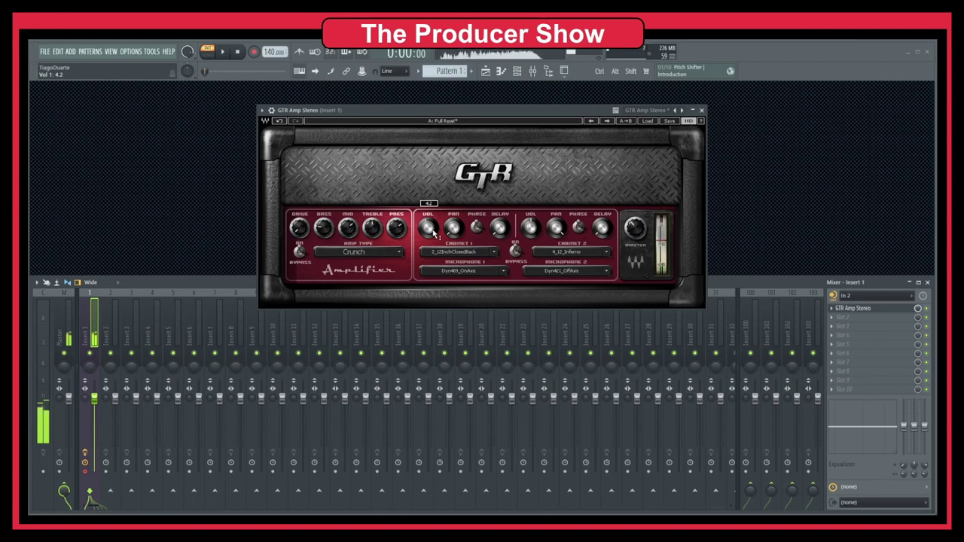
# Step: Try other cabinet models, ending with ACME_12inch_Custom for Cabinet 1 and ACME_2_10inch_Cabinet for Cabinet 2
pyautogui.scroll(-1, 567, 254)
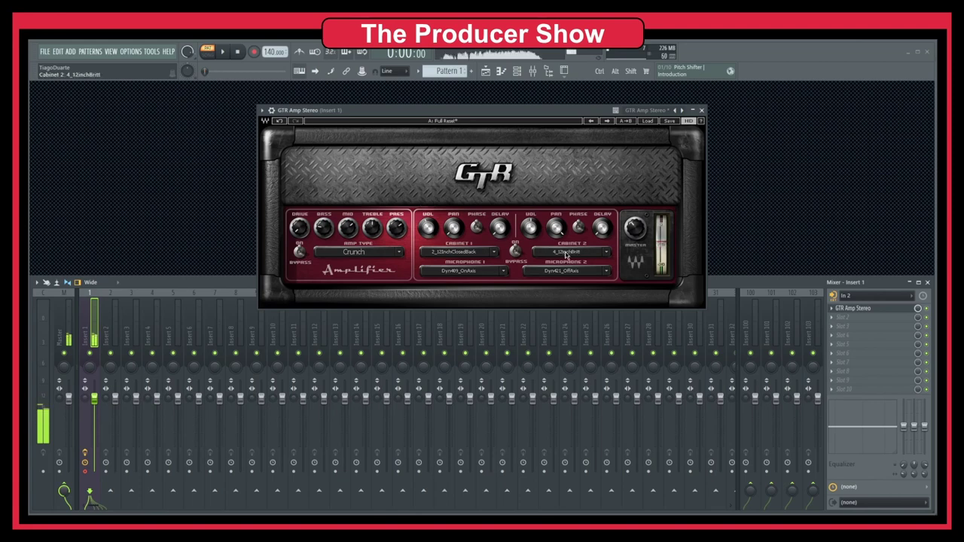
pyautogui.scroll(-1, 567, 255)
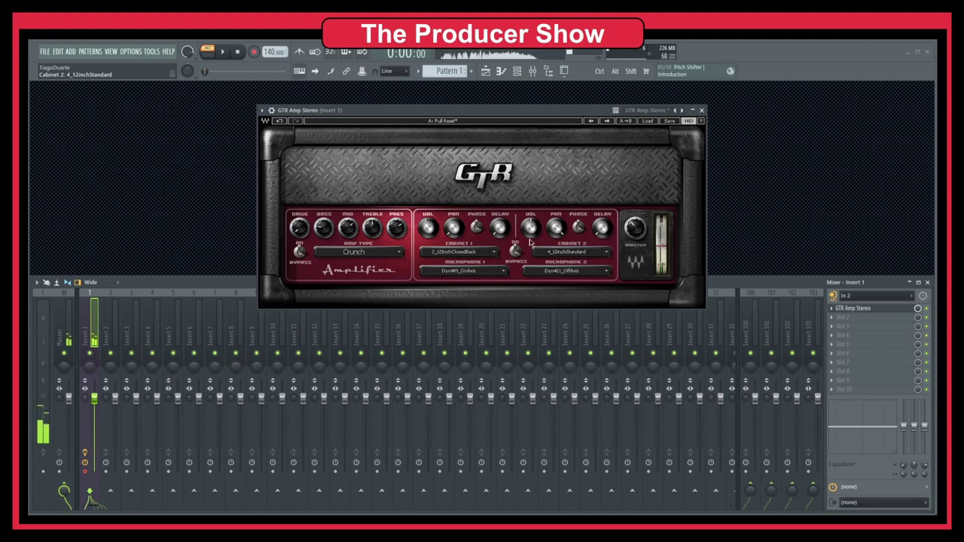
pyautogui.scroll(-3, 465, 253)
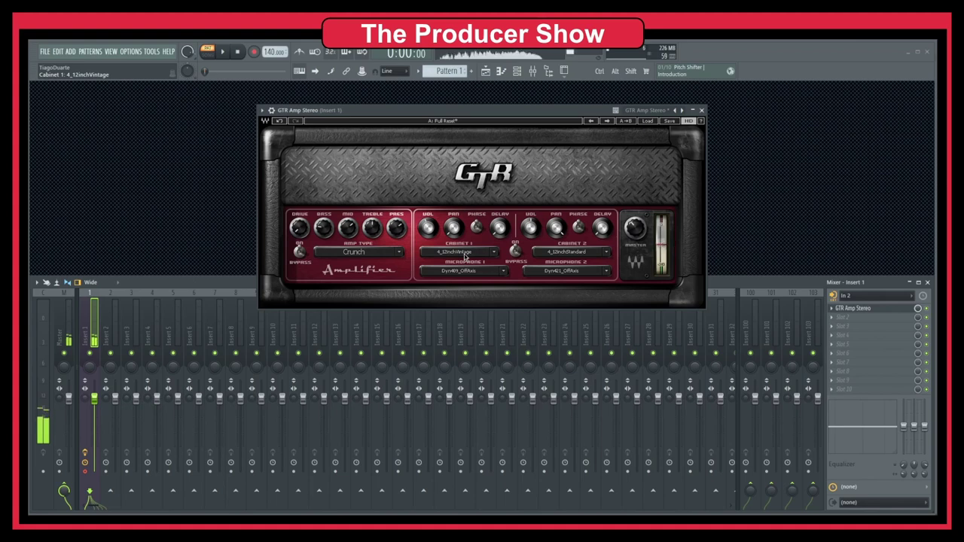
pyautogui.scroll(-1, 465, 259)
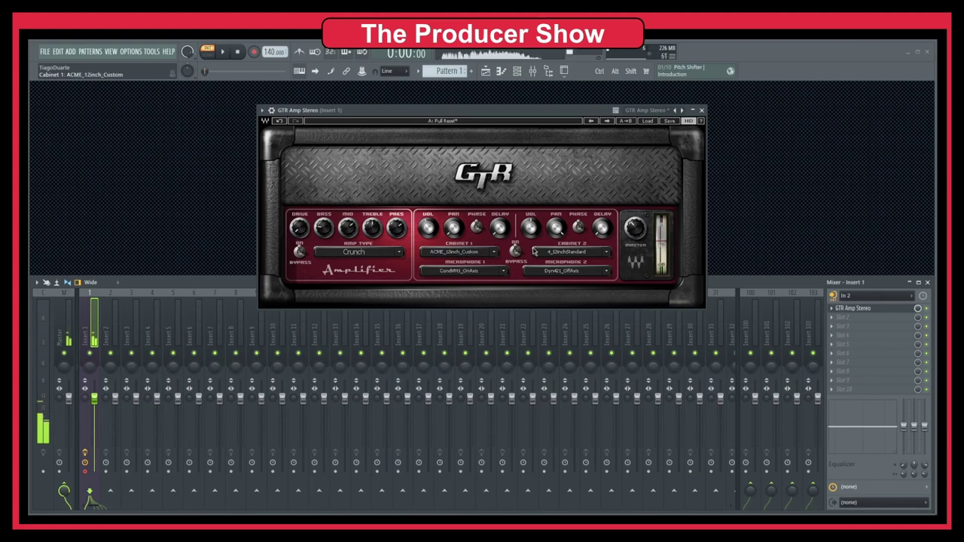
pyautogui.scroll(-3, 582, 259)
pyautogui.scroll(-1, 582, 258)
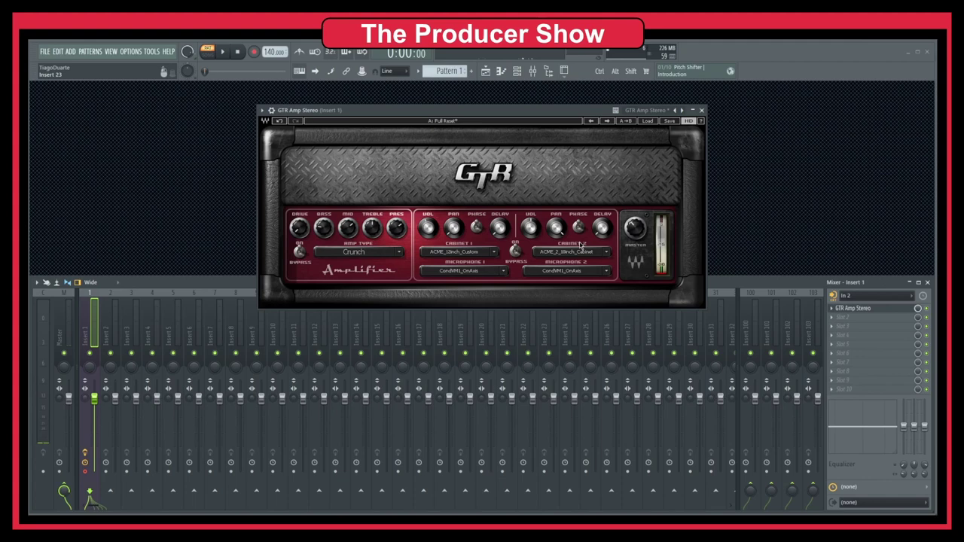
pyautogui.click(497, 254)
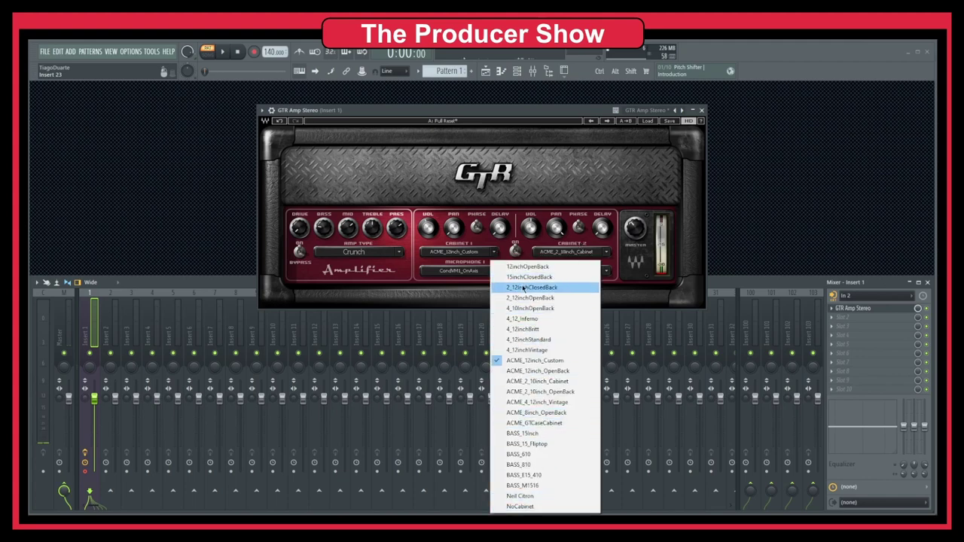
pyautogui.click(477, 264)
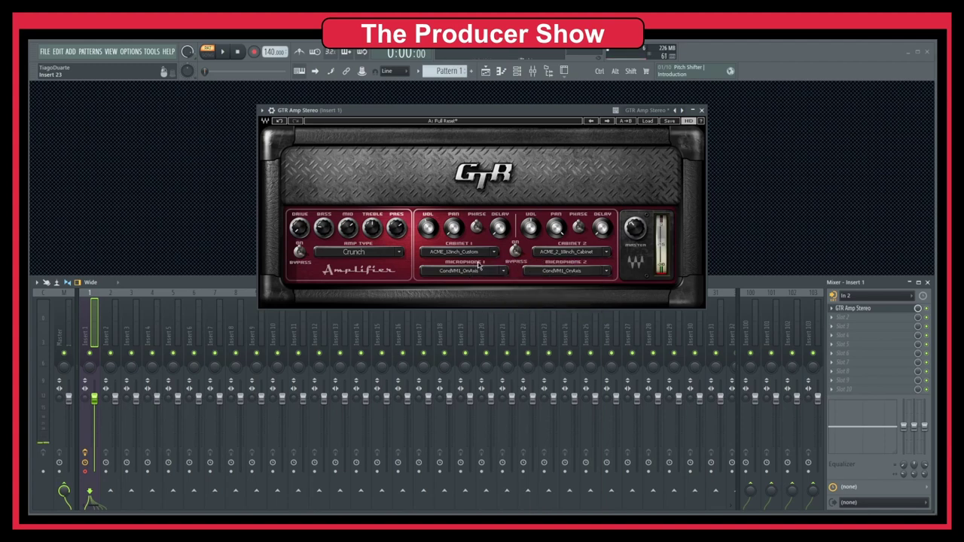
pyautogui.click(503, 271)
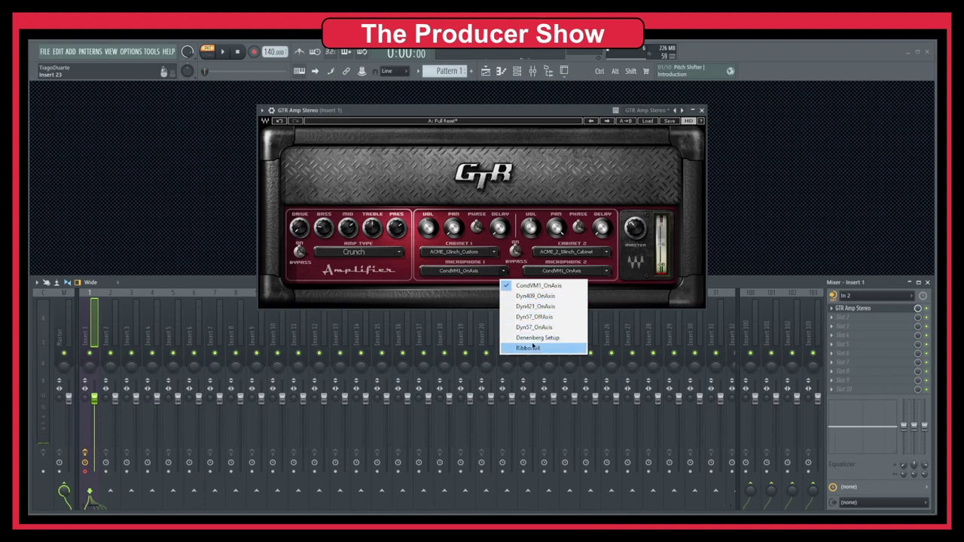
pyautogui.click(447, 290)
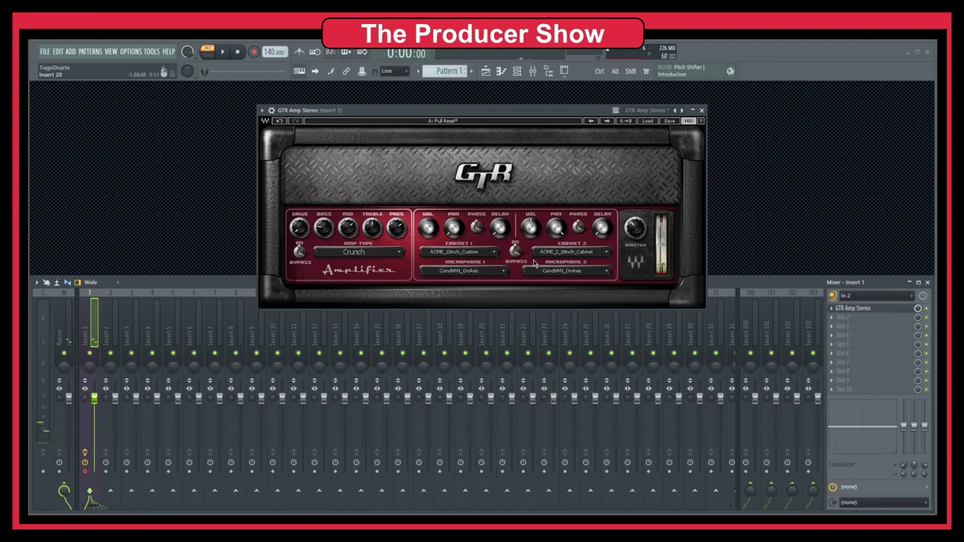
# Step: Raise Cabinet 2's volume to 6.3 and adjust it slightly further
pyautogui.moveTo(538, 240)
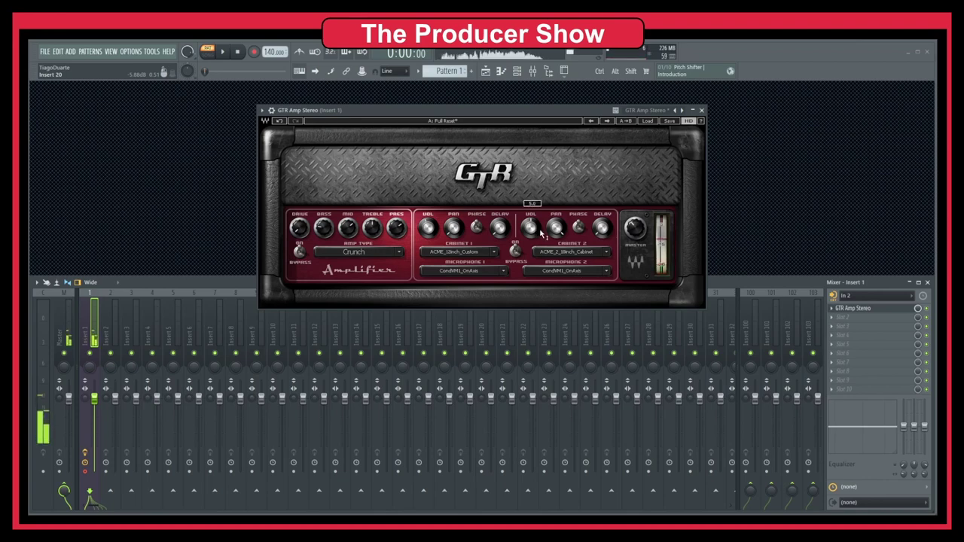
pyautogui.moveTo(541, 234); pyautogui.dragTo(541, 232)
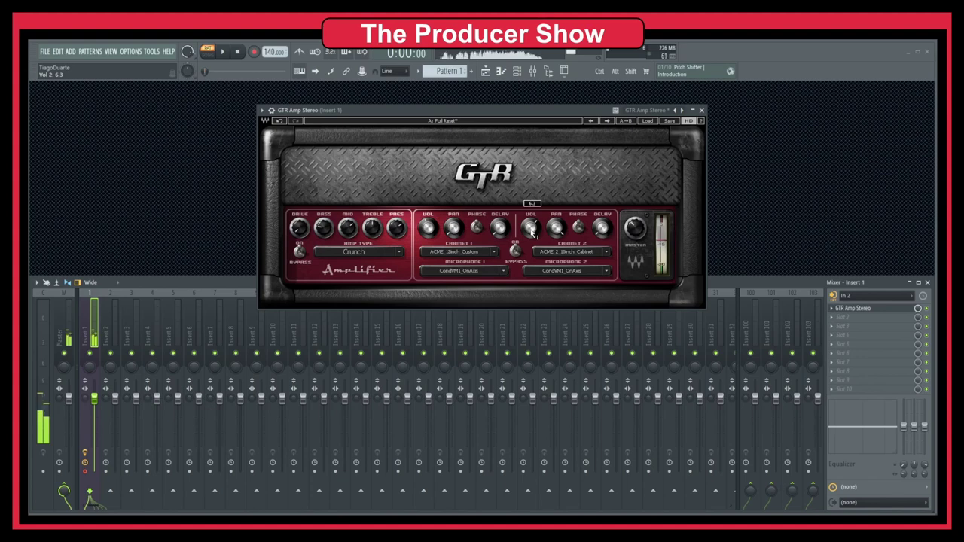
pyautogui.moveTo(532, 235); pyautogui.dragTo(532, 232)
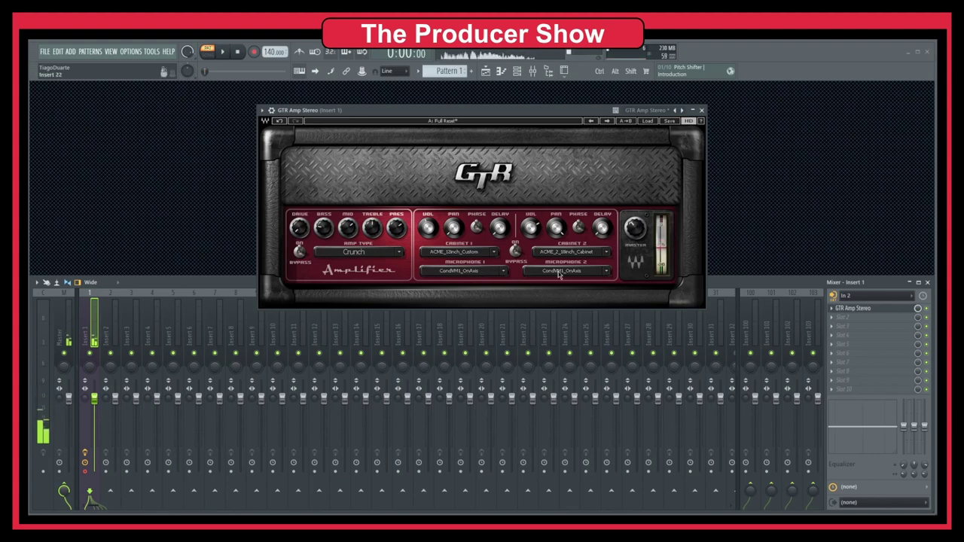
# Step: Set Microphone 1 to Dyn421_OnAxis and cycle Microphone 2 through its options to Ribbon44
pyautogui.scroll(-1, 463, 277)
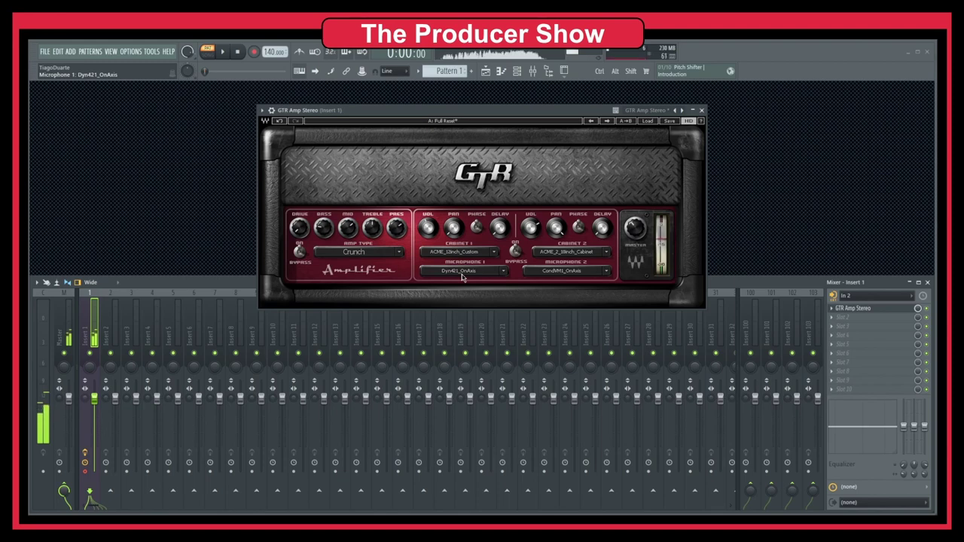
pyautogui.scroll(-2, 580, 276)
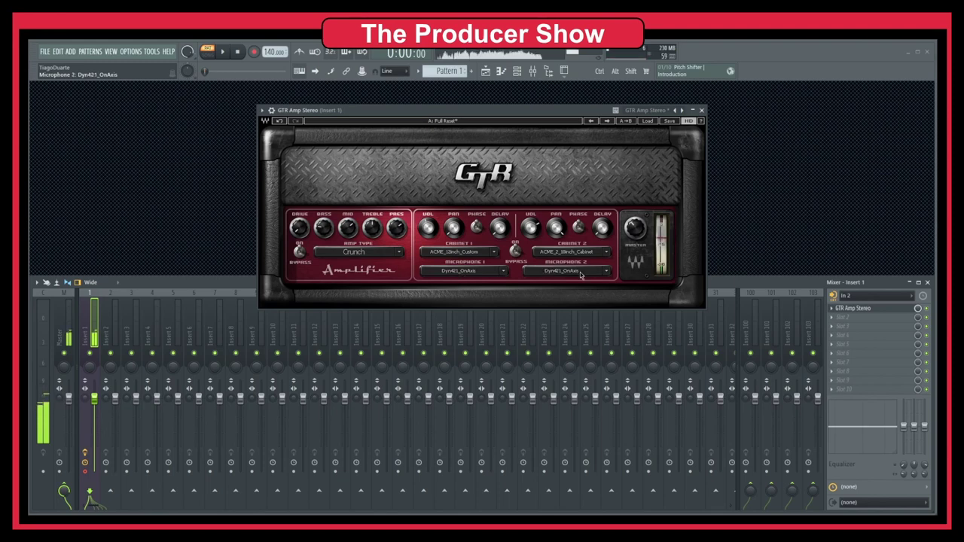
pyautogui.scroll(-1, 580, 276)
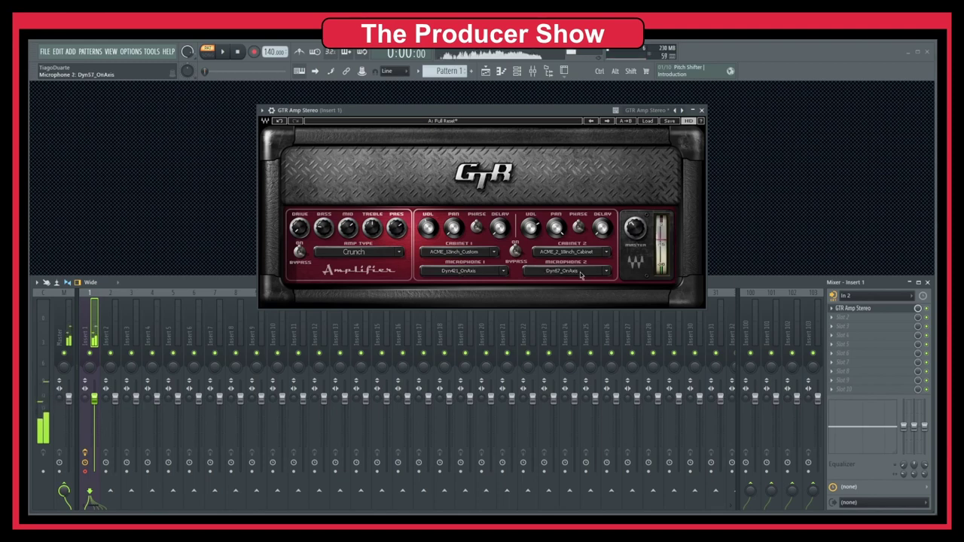
pyautogui.scroll(-2, 580, 276)
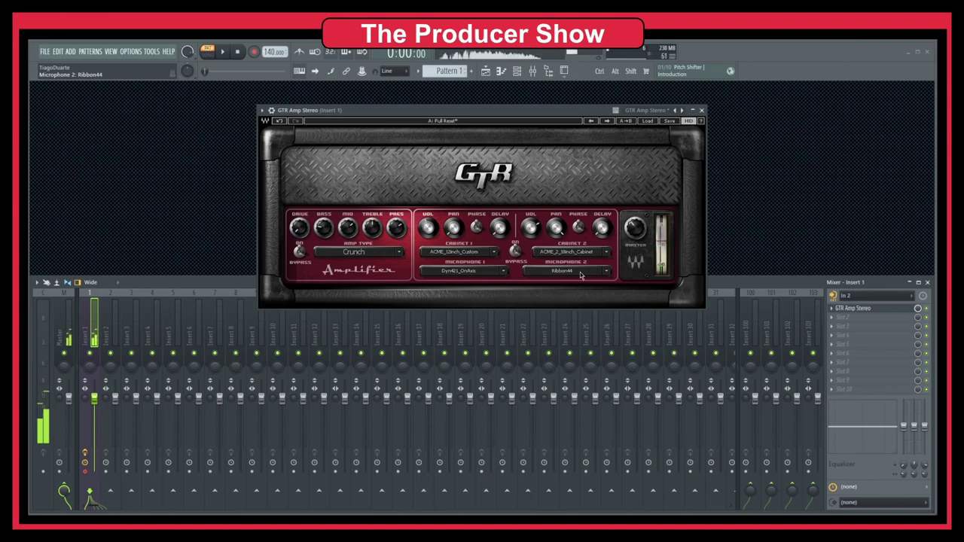
pyautogui.click(647, 122)
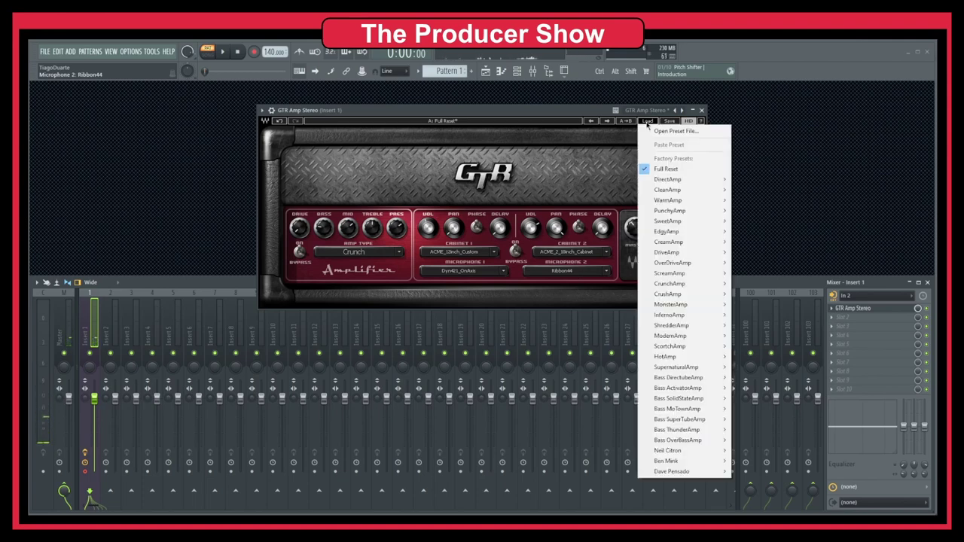
pyautogui.moveTo(683, 275)
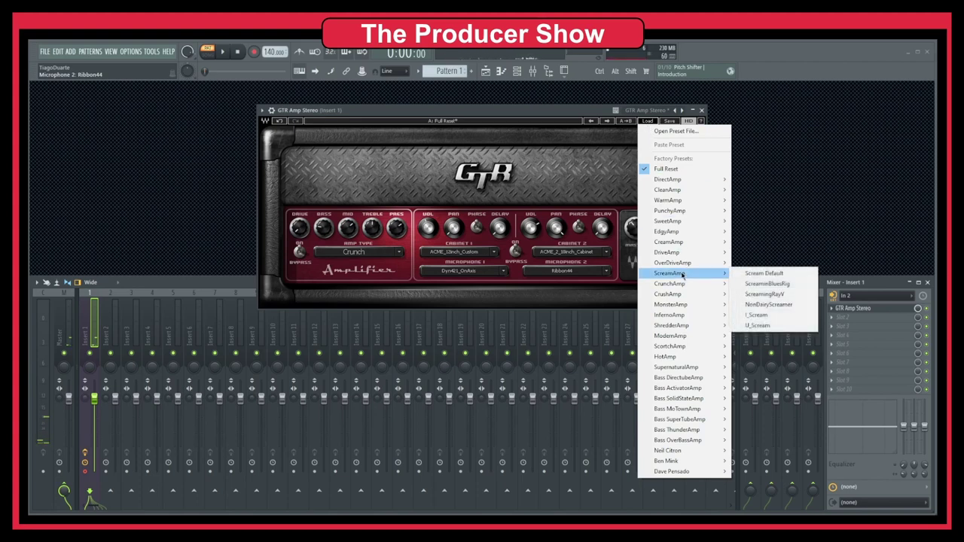
pyautogui.click(518, 162)
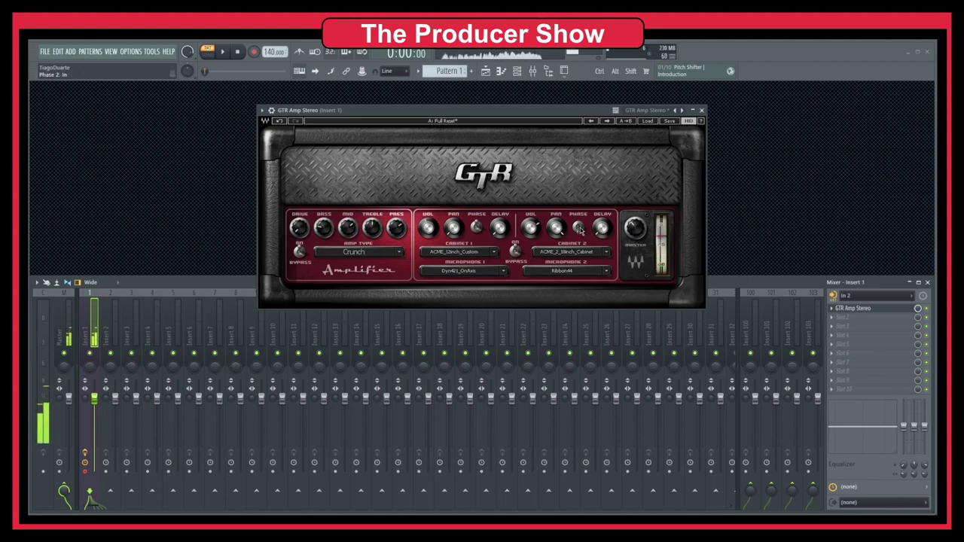
# Step: Toggle the phase switches of both cabinets and set Cabinet 1's delay to 23.3
pyautogui.click(580, 229)
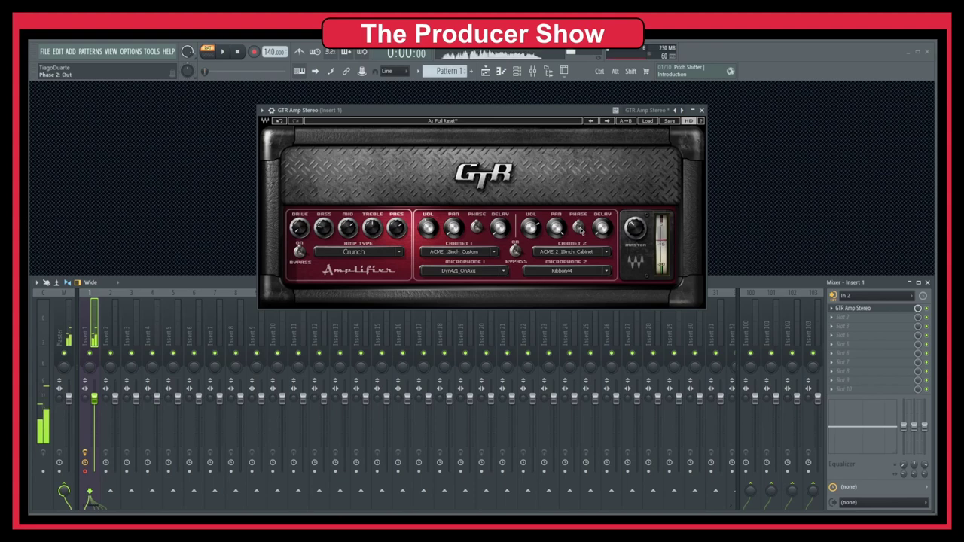
pyautogui.click(479, 226)
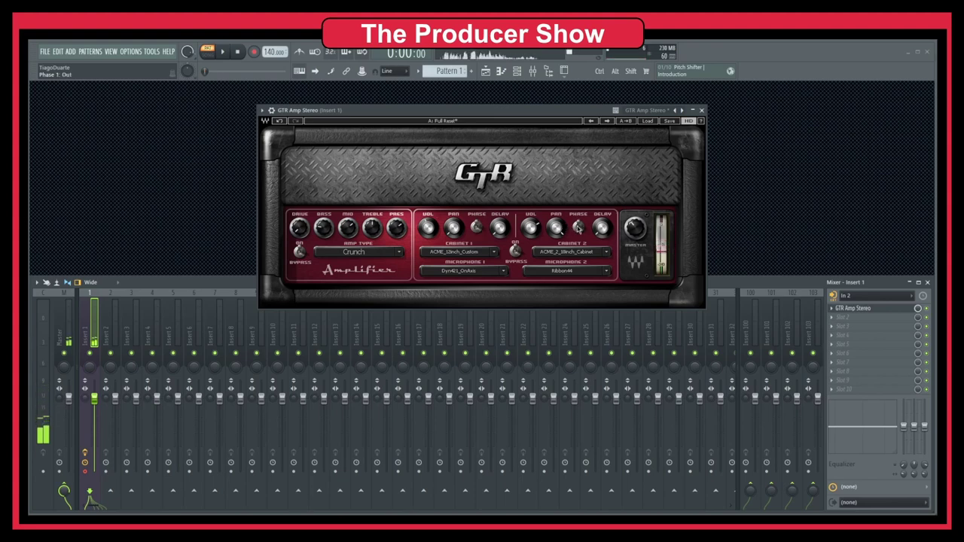
pyautogui.moveTo(504, 236)
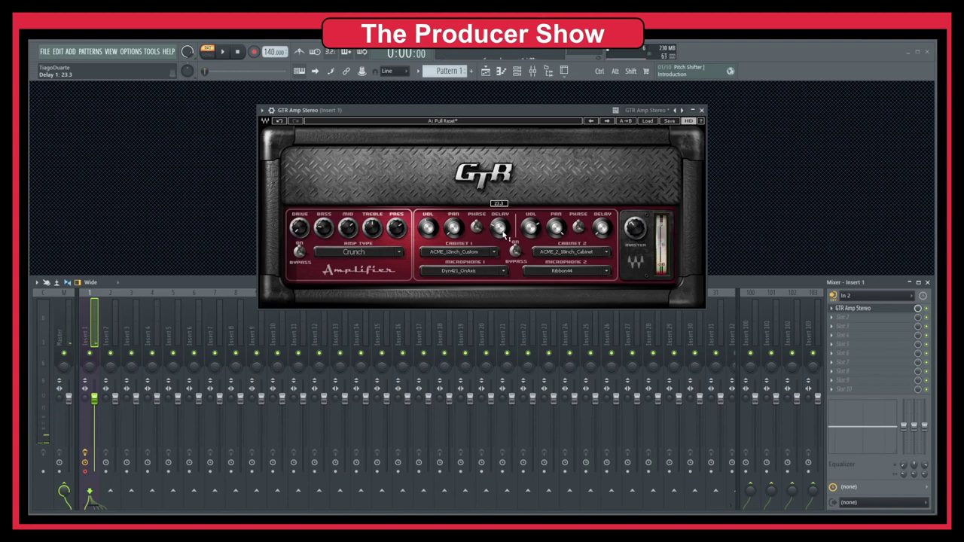
# Step: Load the Sweet Default factory preset from the SweetAmp group
pyautogui.click(649, 121)
pyautogui.moveTo(667, 233)
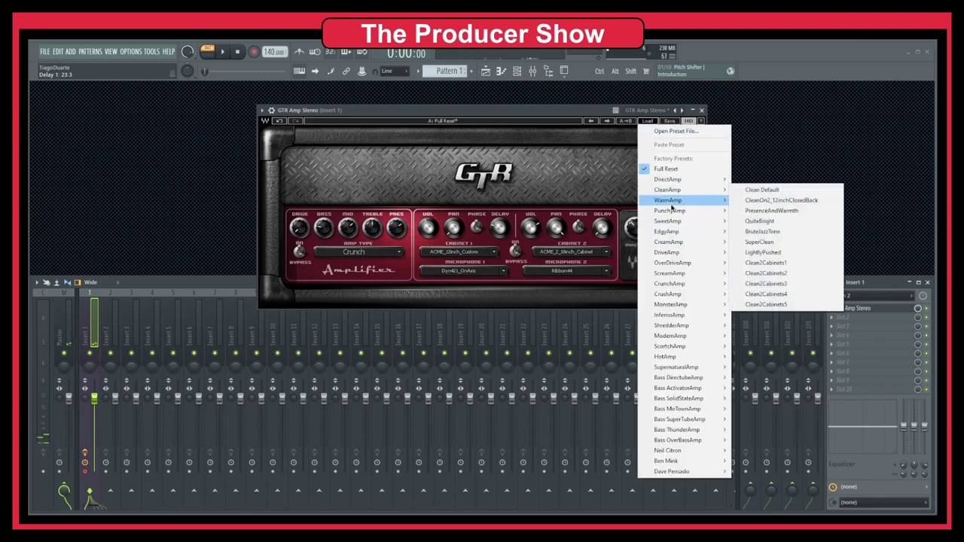
pyautogui.moveTo(670, 204)
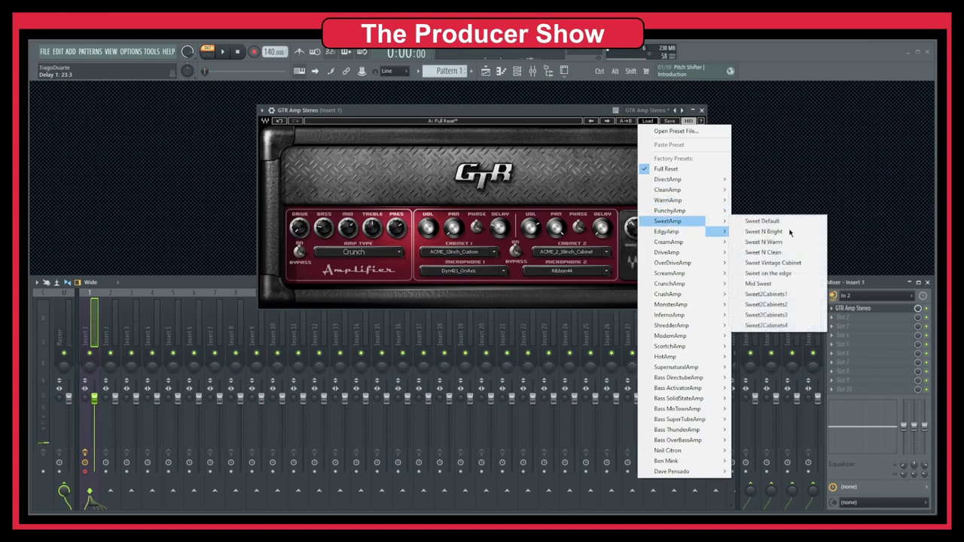
pyautogui.click(780, 221)
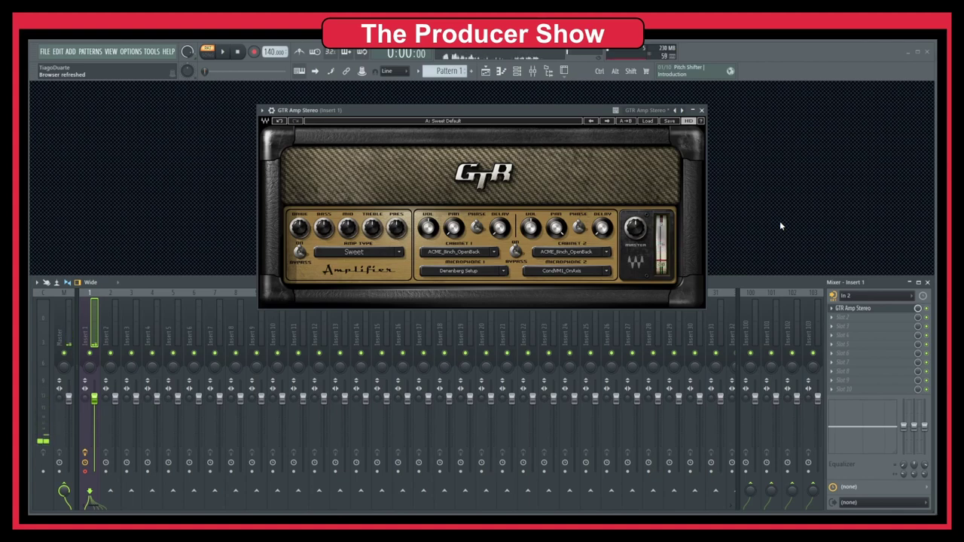
# Step: Load the AgeOfRage factory preset from the InfernoAmp group
pyautogui.click(647, 122)
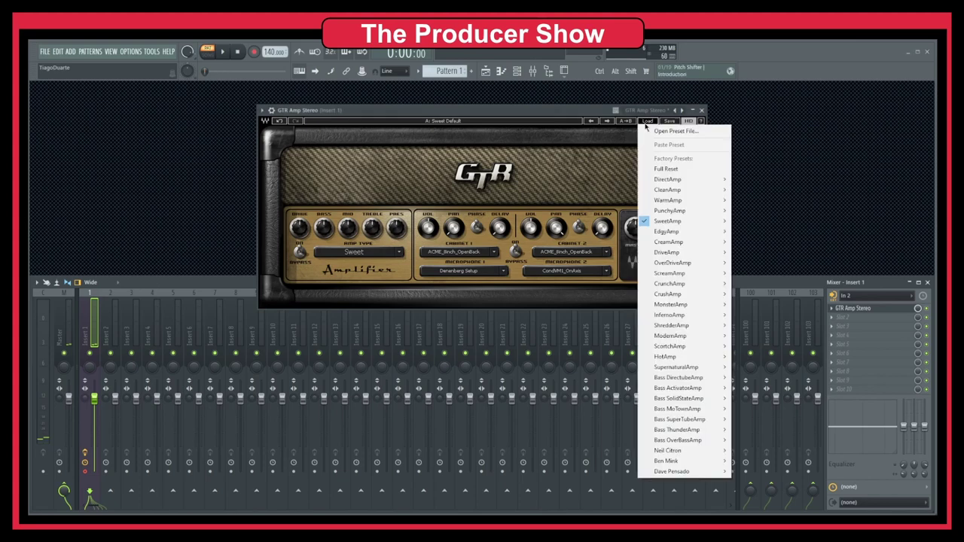
pyautogui.moveTo(695, 299)
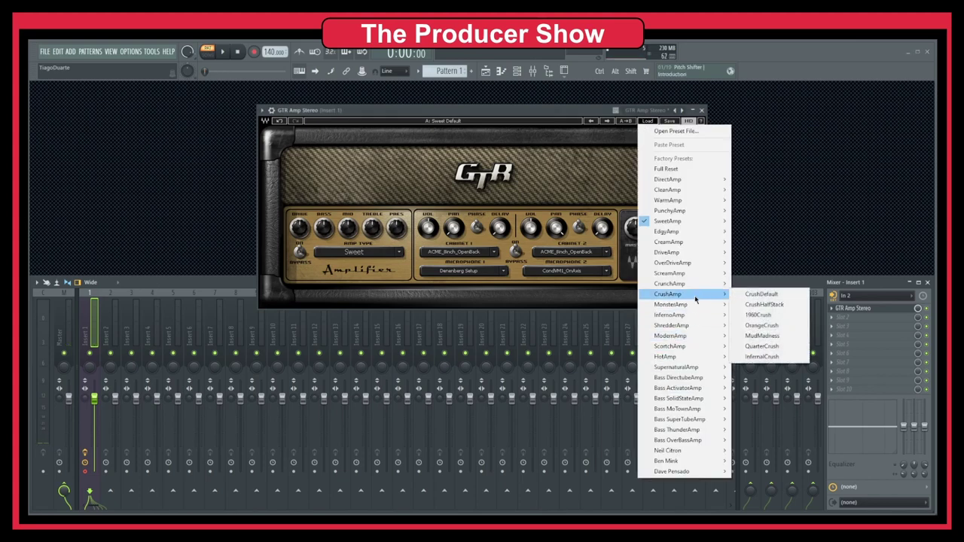
pyautogui.moveTo(696, 316)
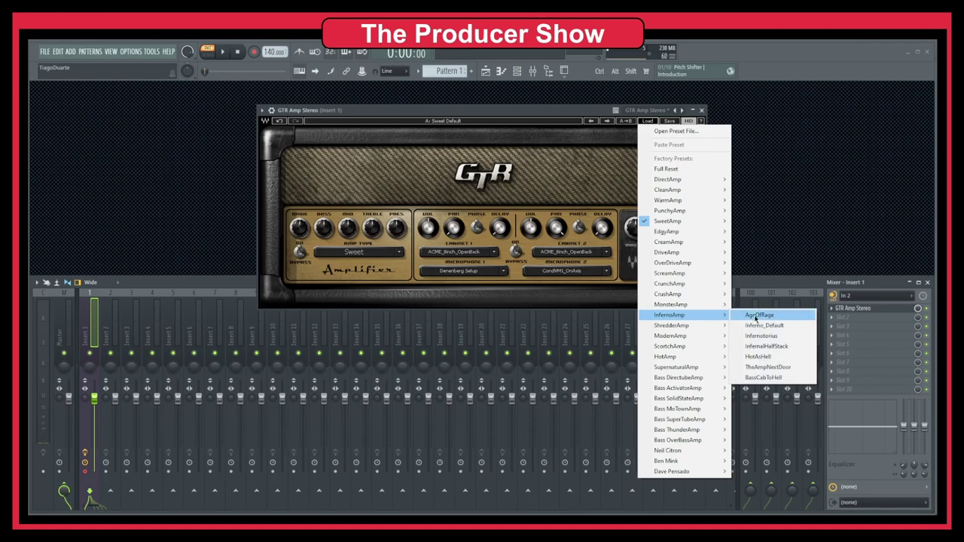
pyautogui.click(755, 316)
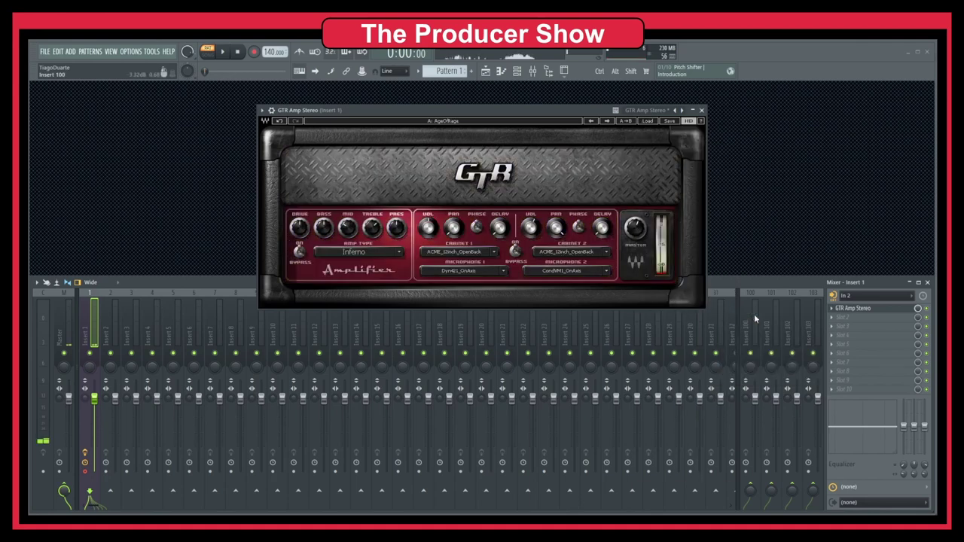